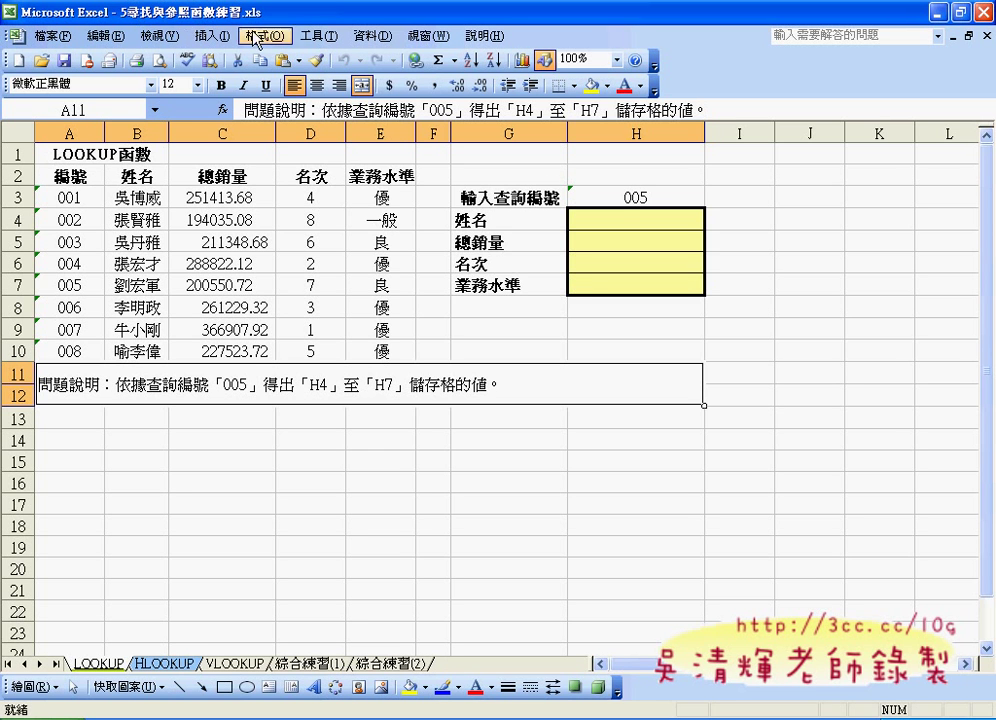
# Point out the query ID 005 in H3 and the answer cells H4:H7.
pyautogui.click(622, 221)
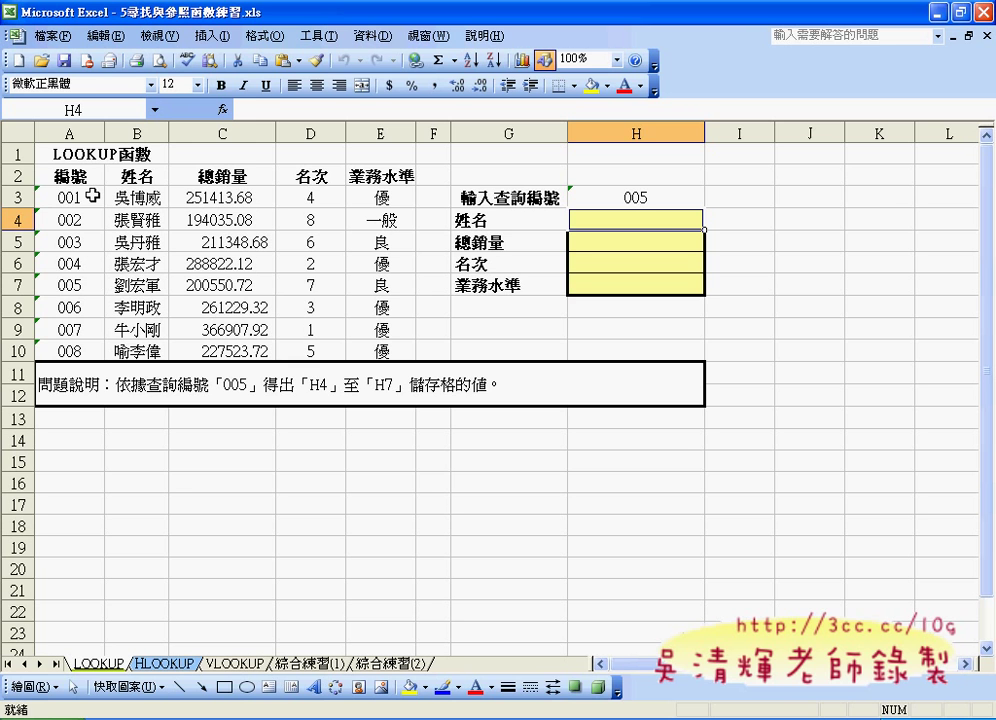
pyautogui.click(631, 198)
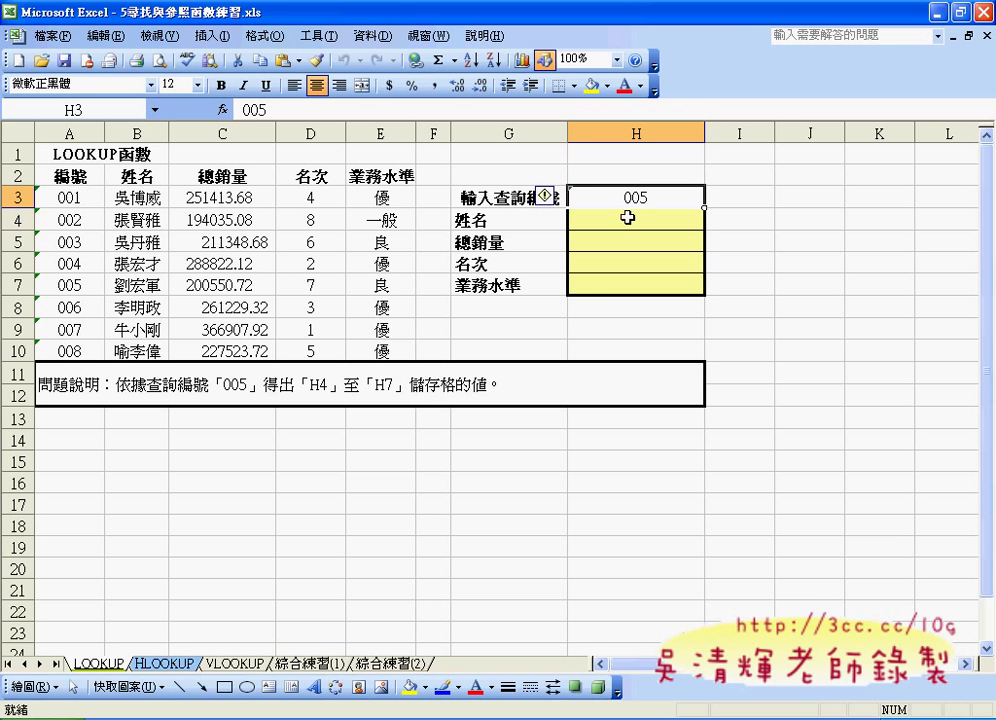
pyautogui.moveTo(631, 218); pyautogui.dragTo(633, 283)
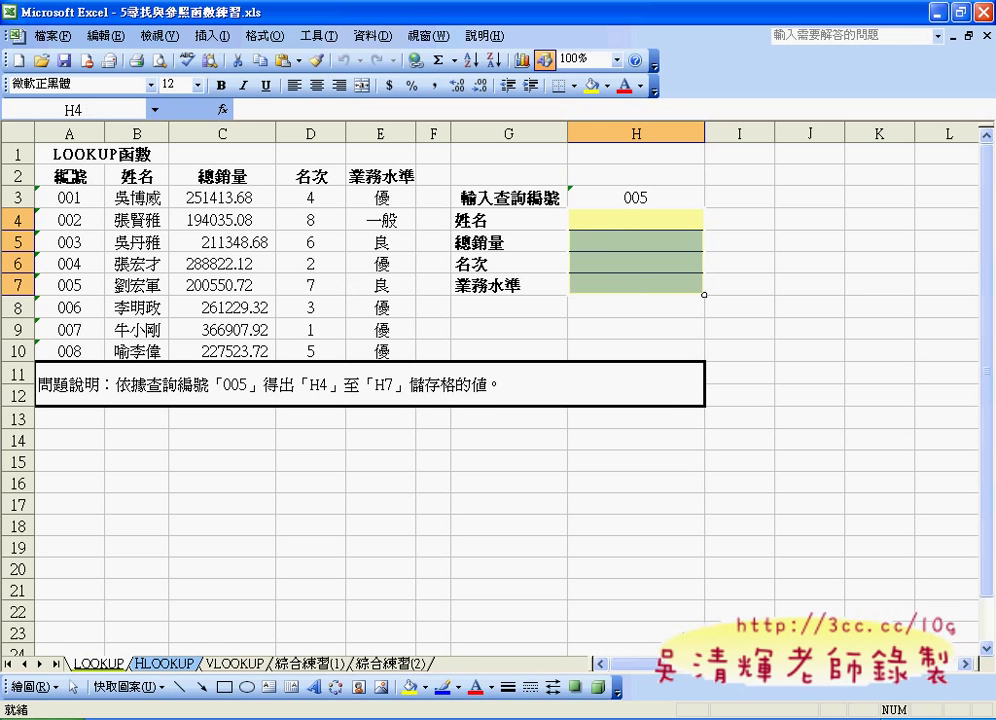
pyautogui.click(621, 220)
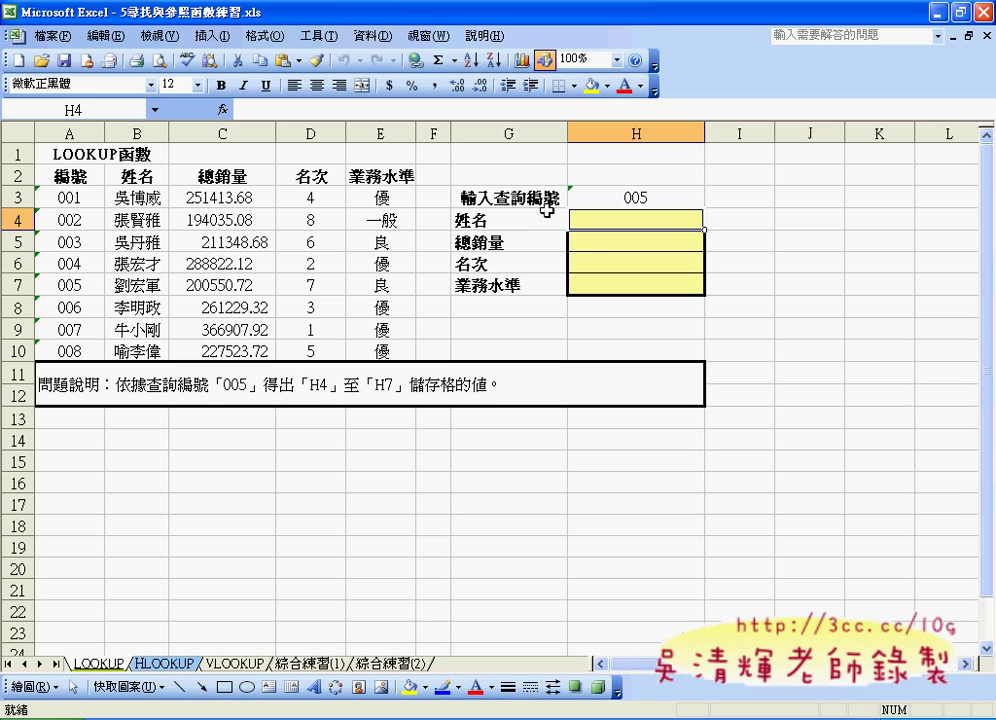
pyautogui.click(652, 198)
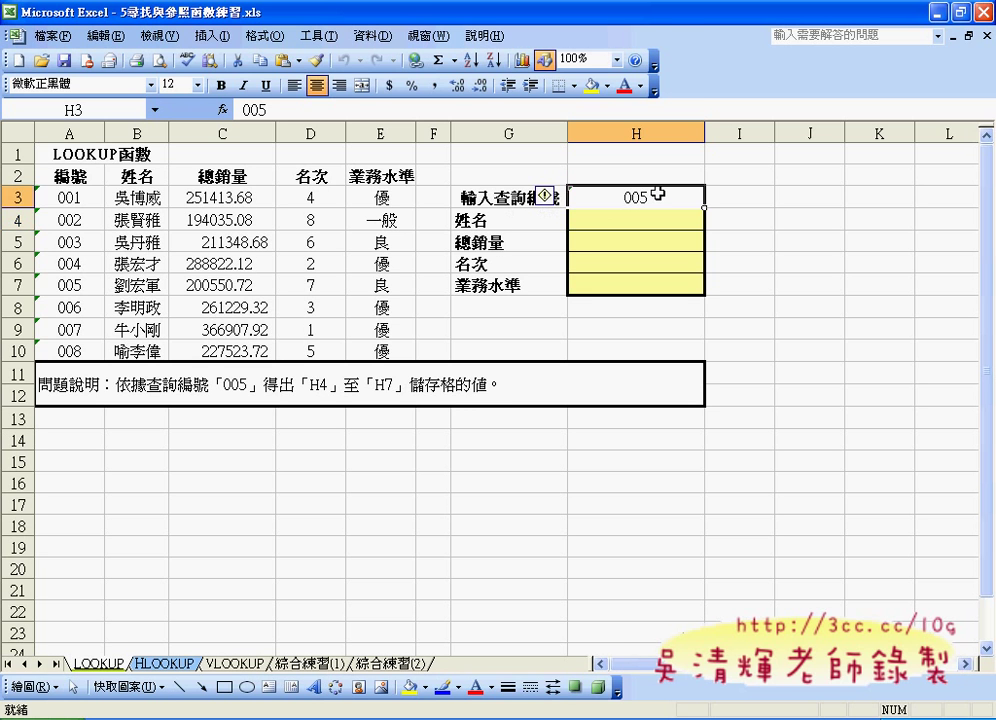
# Show the name, total sales, rank and level for ID 005 in row 7, matching each answer cell.
pyautogui.click(140, 285)
pyautogui.click(629, 218)
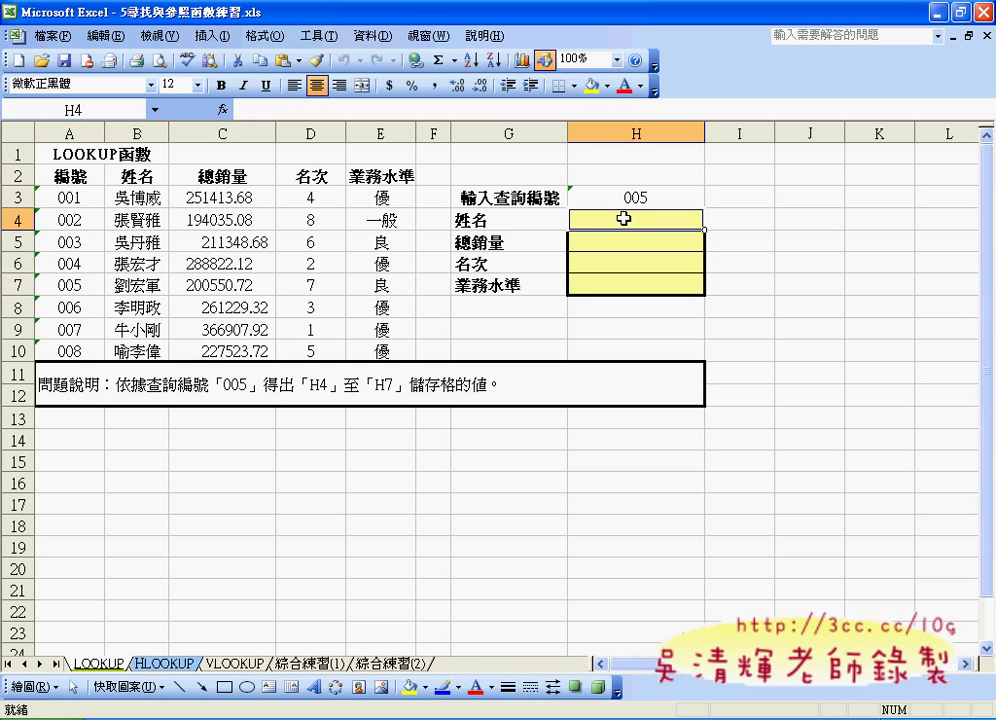
pyautogui.click(224, 285)
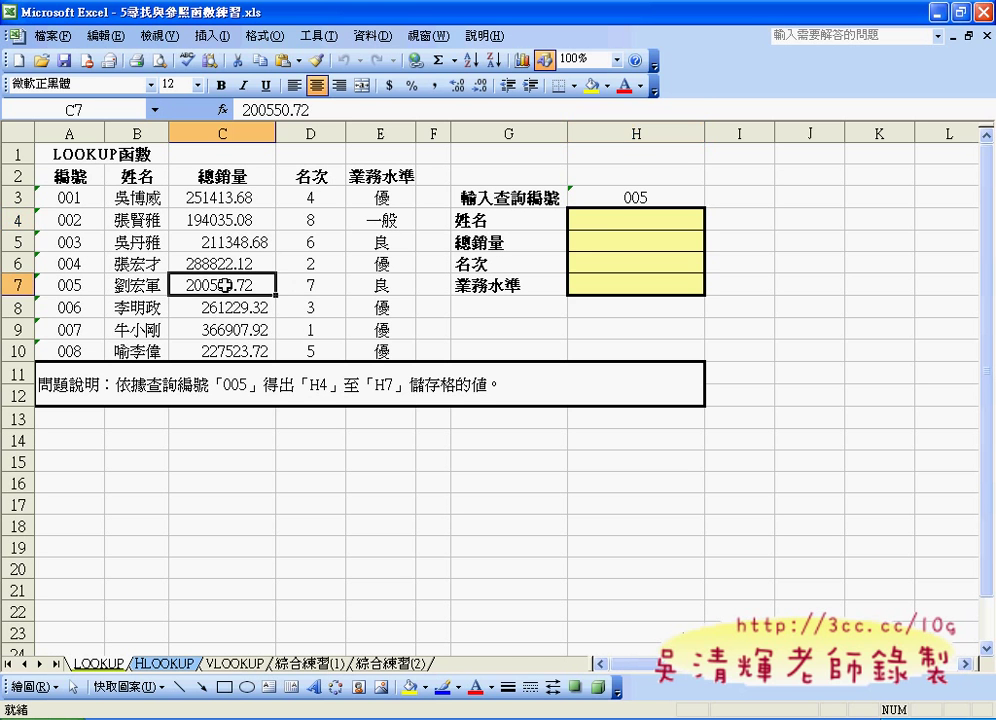
pyautogui.click(604, 241)
pyautogui.click(318, 287)
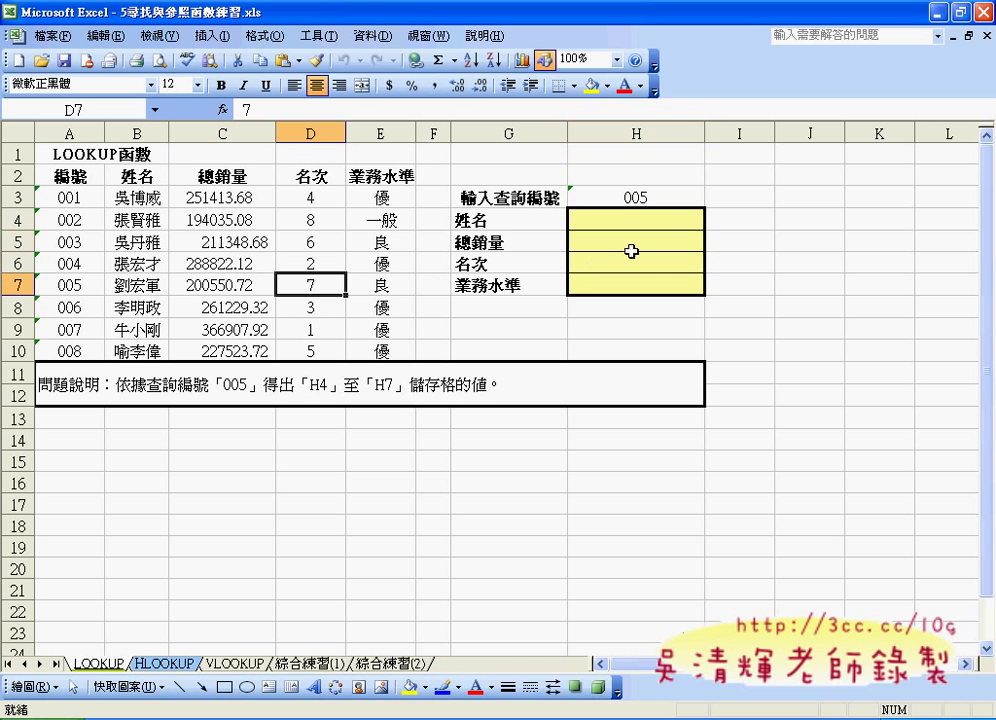
pyautogui.click(578, 246)
pyautogui.click(380, 285)
pyautogui.click(657, 281)
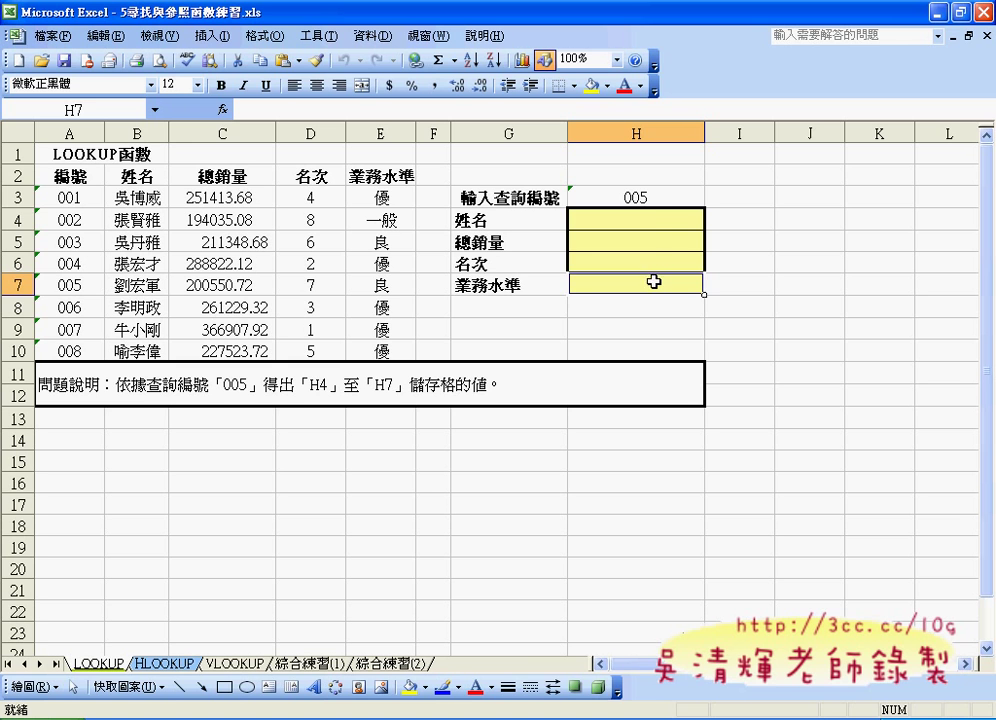
pyautogui.click(650, 220)
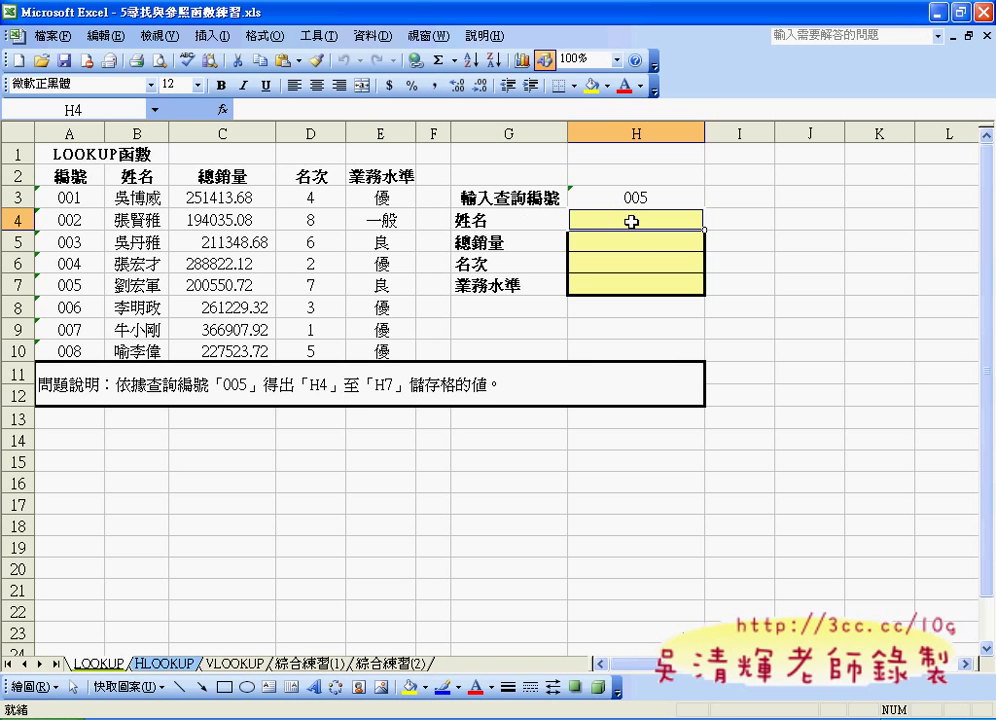
# Insert the LOOKUP function into H4 from the function list.
pyautogui.click(221, 110)
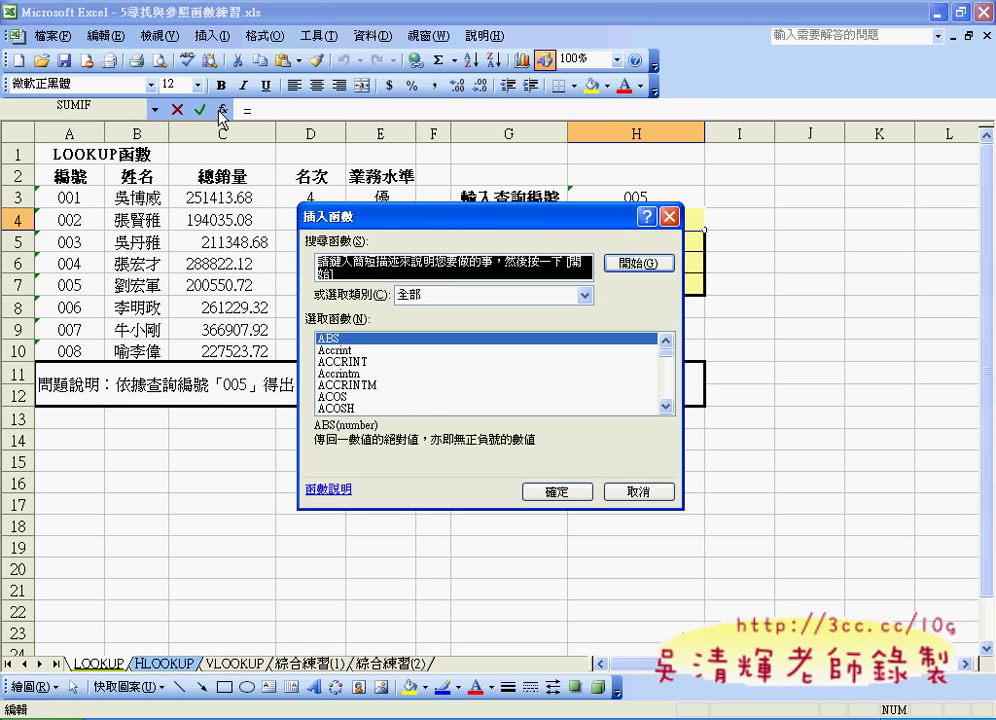
pyautogui.click(437, 341)
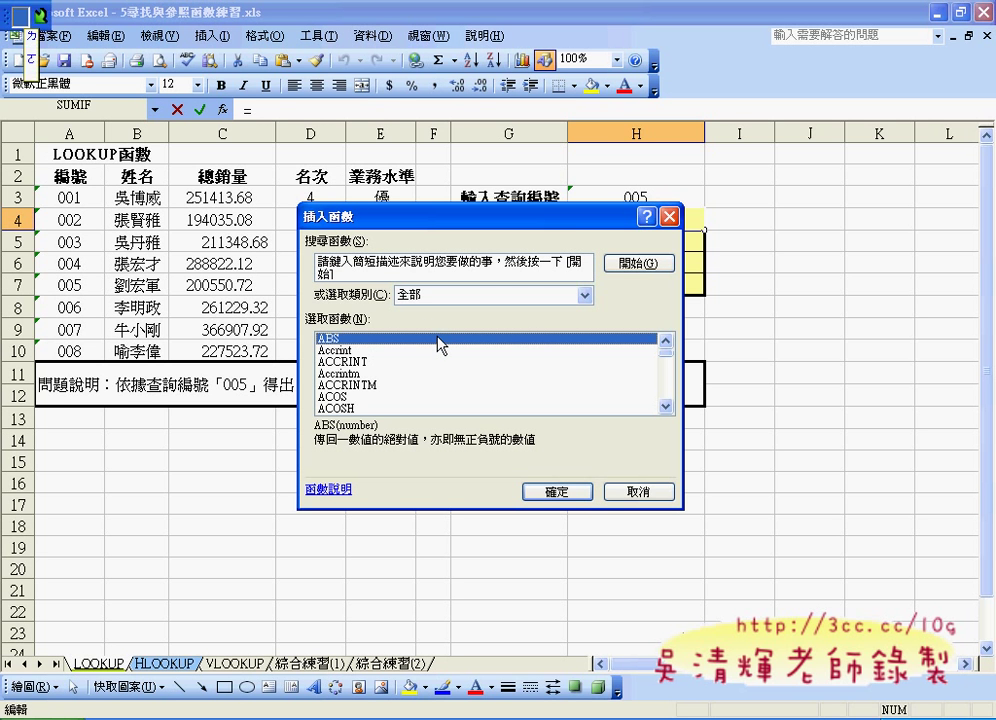
pyautogui.press('l')
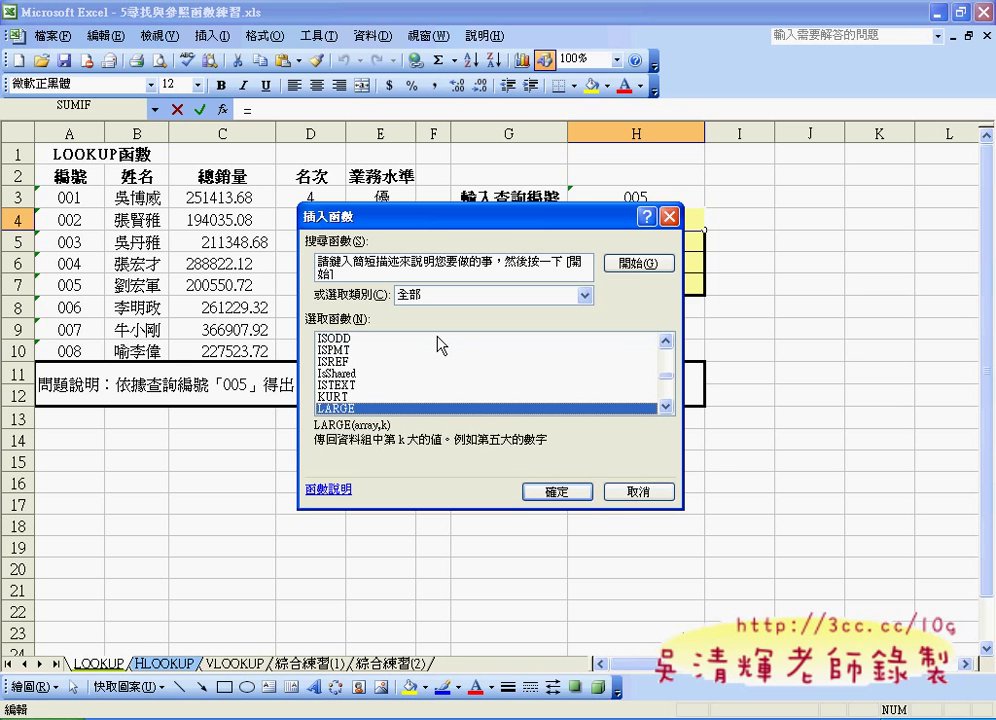
pyautogui.press('o')
pyautogui.press('Down')
pyautogui.press('Down')
pyautogui.press('Down')
pyautogui.press('Down')
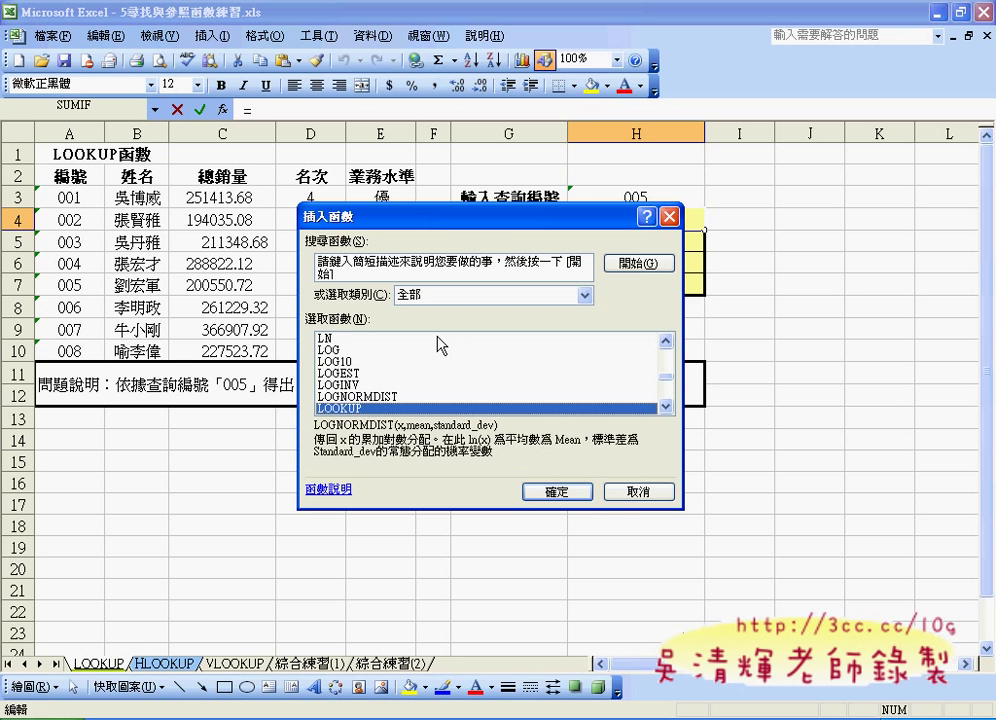
pyautogui.press('Down')
pyautogui.press('Down')
pyautogui.press('Up')
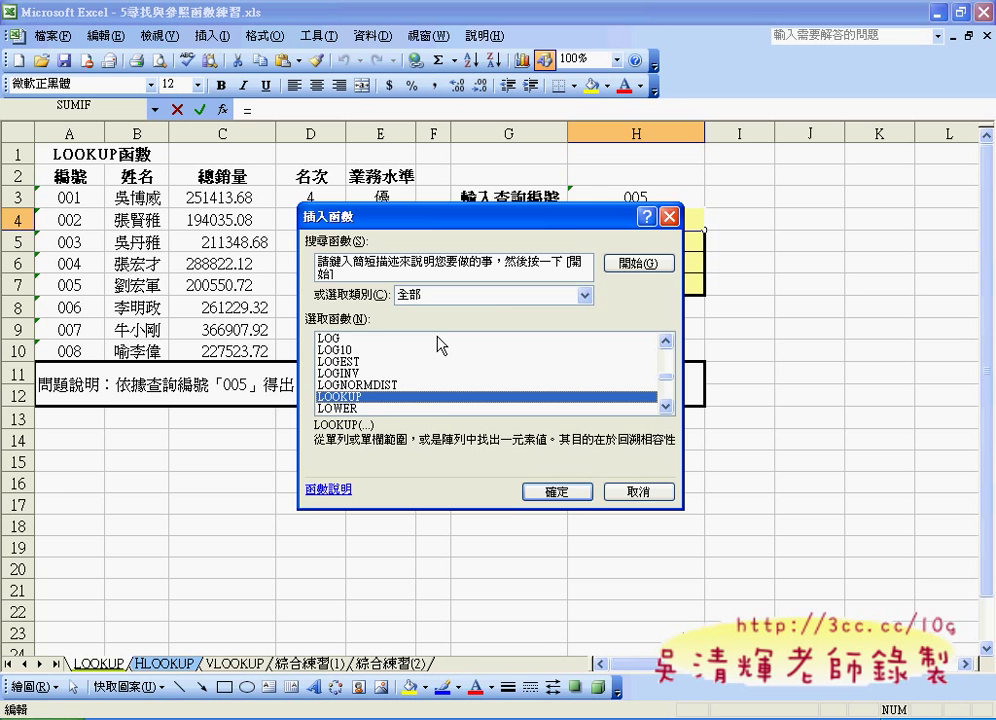
pyautogui.click(570, 499)
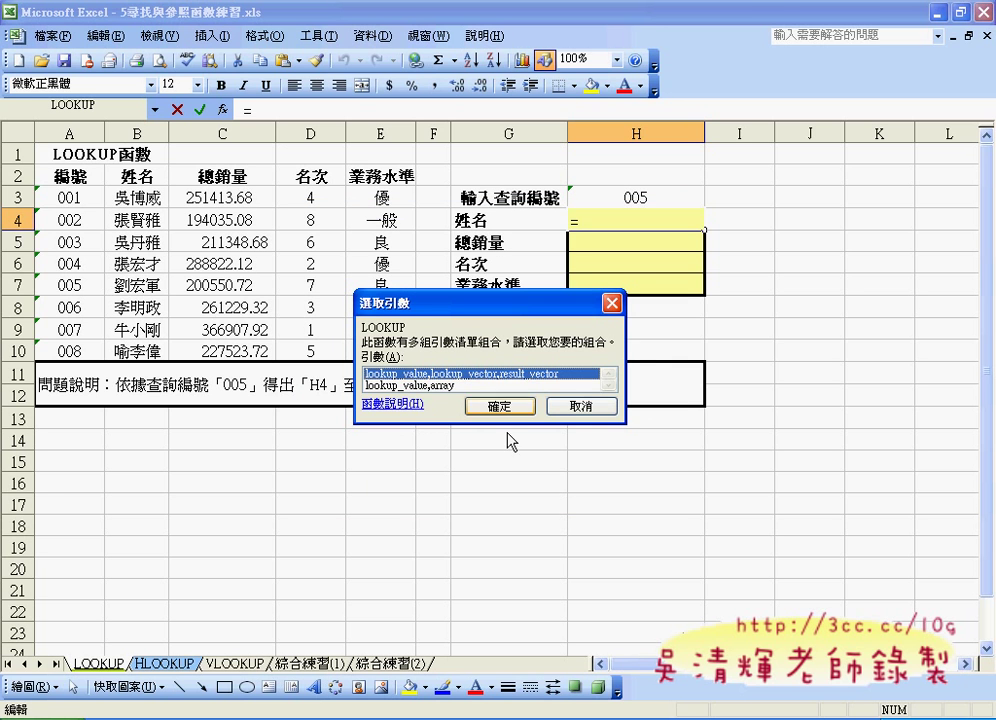
pyautogui.moveTo(454, 314); pyautogui.dragTo(458, 366)
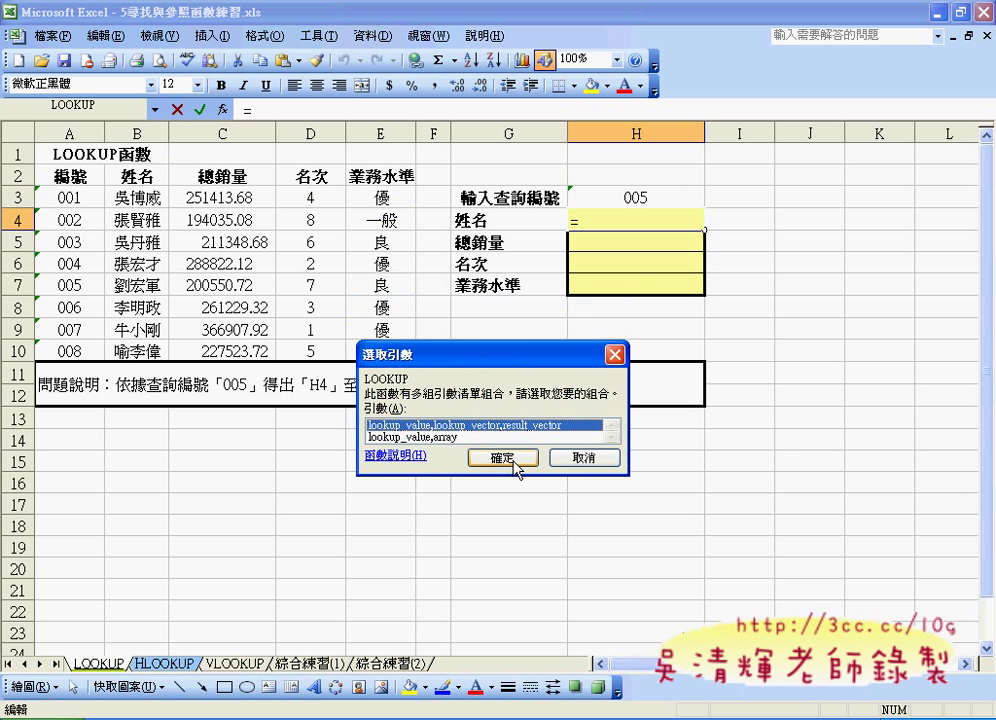
# Accept the vector form of LOOKUP and highlight that Lookup_value will be the ID 005 in H3.
pyautogui.click(514, 461)
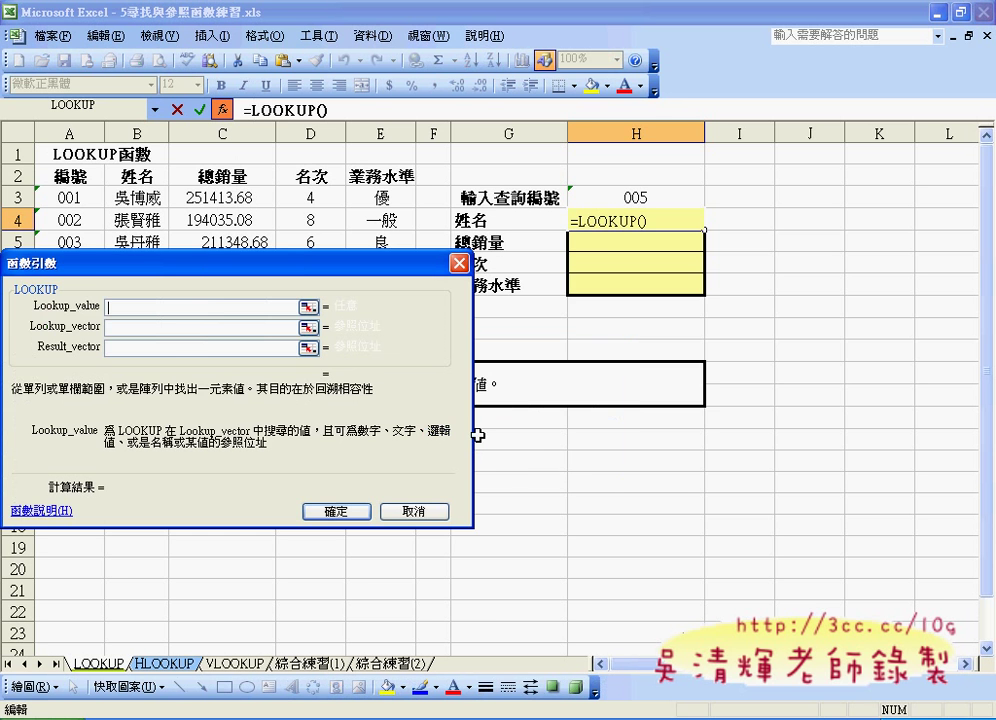
pyautogui.moveTo(198, 268); pyautogui.dragTo(663, 336)
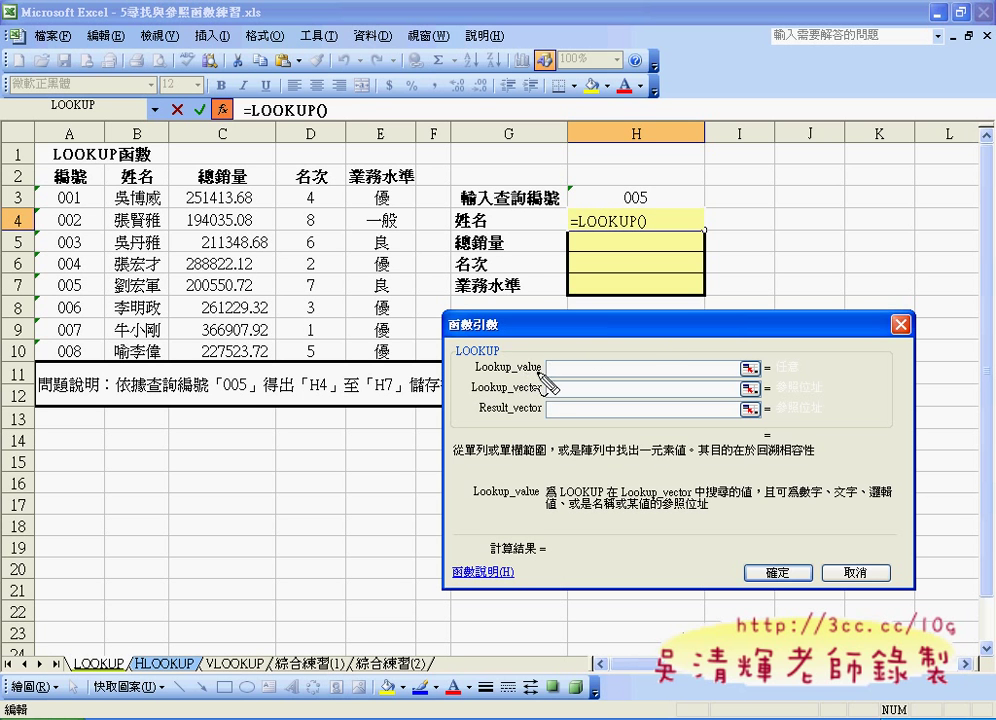
pyautogui.moveTo(538, 352); pyautogui.dragTo(549, 364)
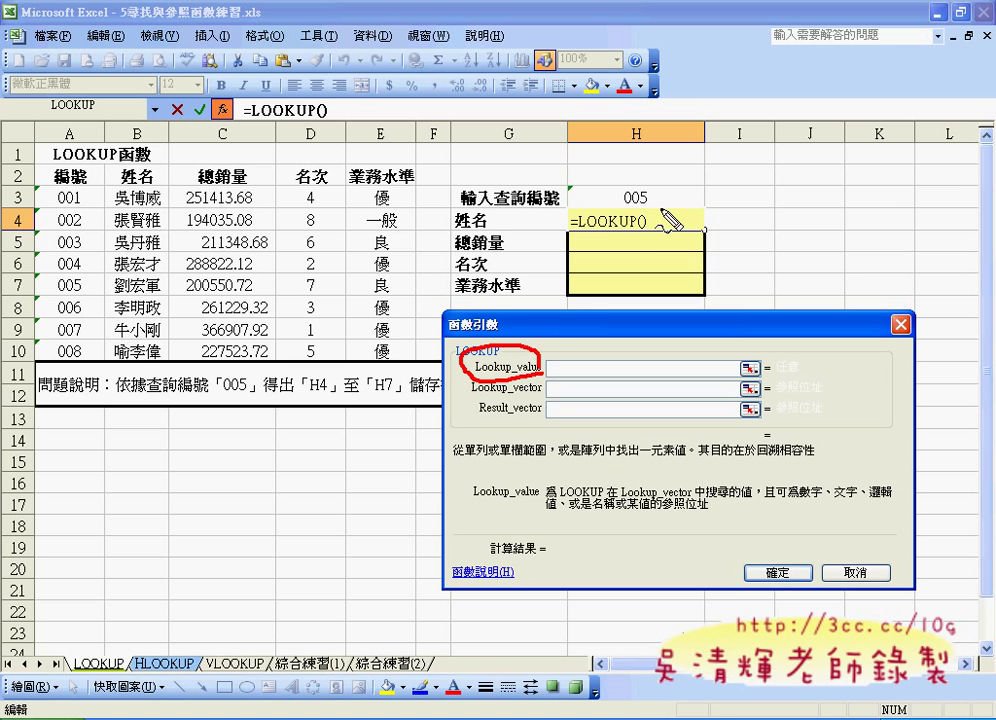
pyautogui.moveTo(660, 210)
pyautogui.mouseDown()
pyautogui.moveTo(626, 194)
pyautogui.moveTo(657, 207)
pyautogui.mouseUp()
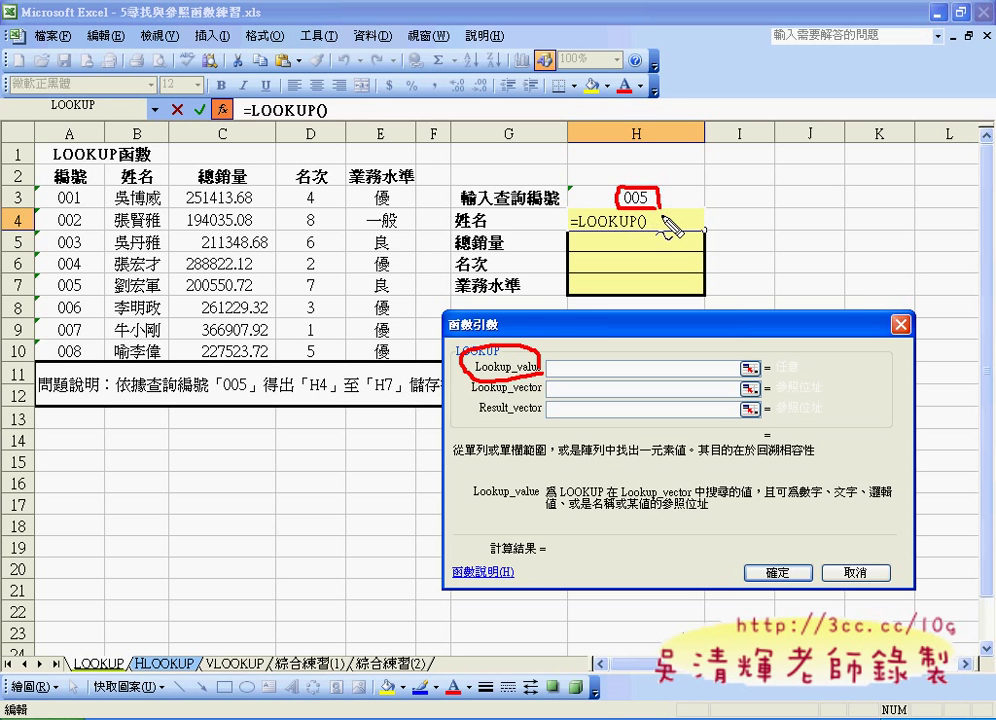
pyautogui.press('Escape')
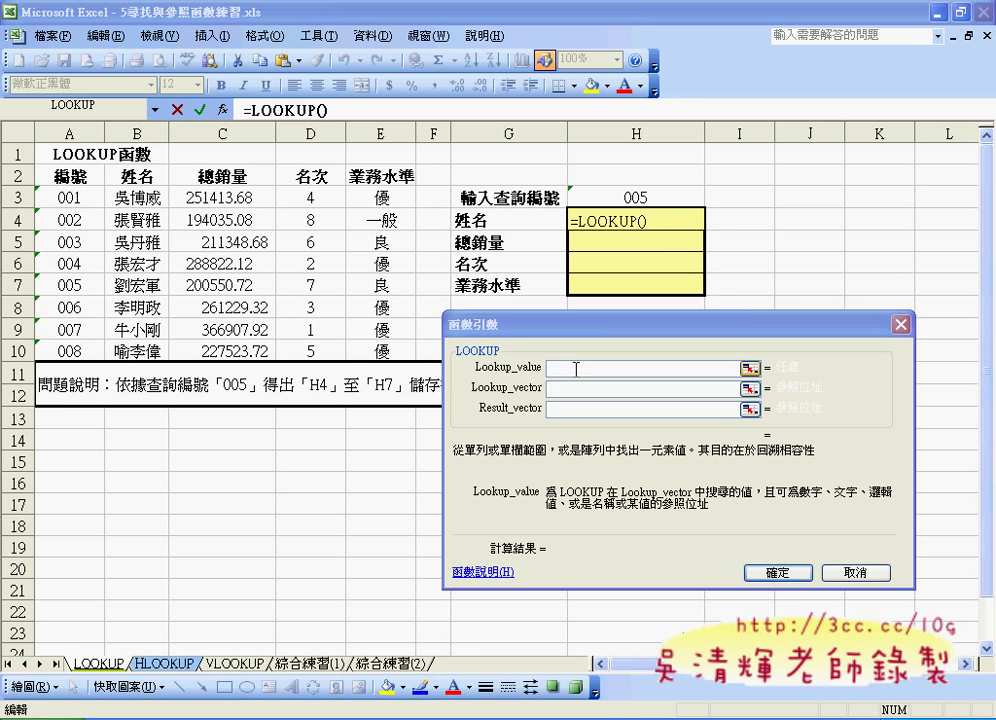
# Fill the LOOKUP arguments with H3, A3:A10 and B3:B10 so the name for ID 005 previews.
pyautogui.click(631, 197)
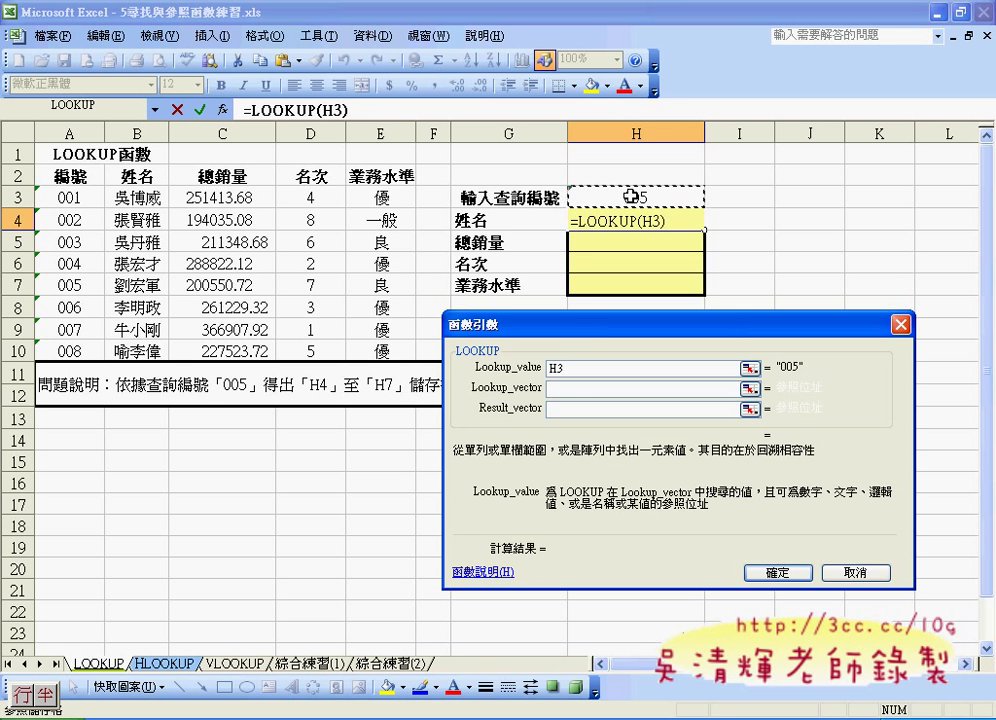
pyautogui.click(561, 387)
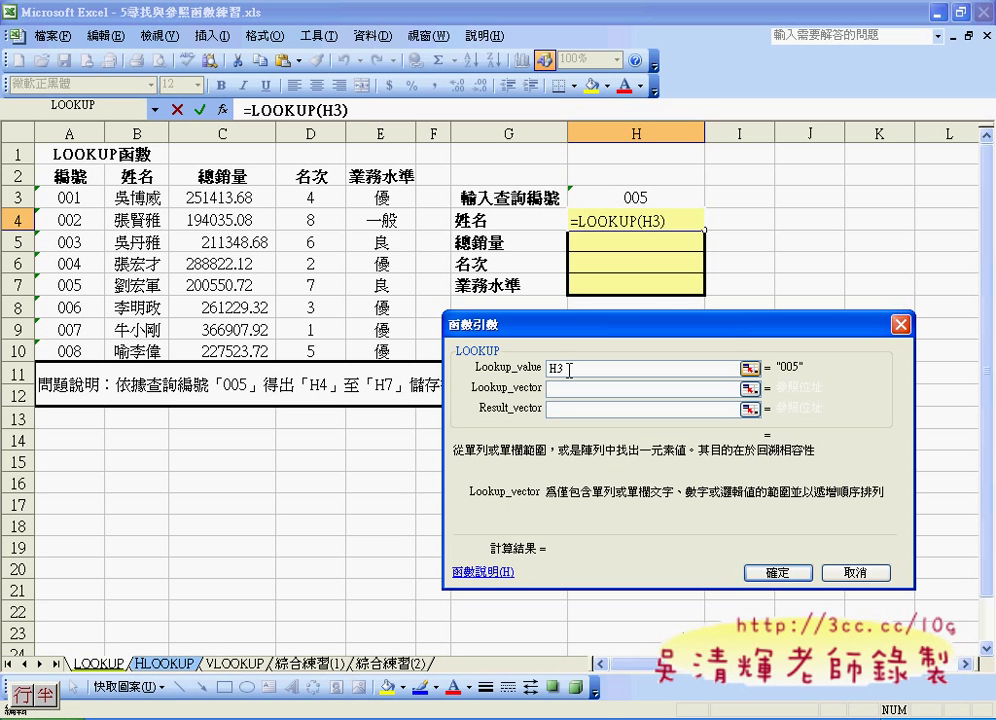
pyautogui.moveTo(79, 200); pyautogui.dragTo(75, 348)
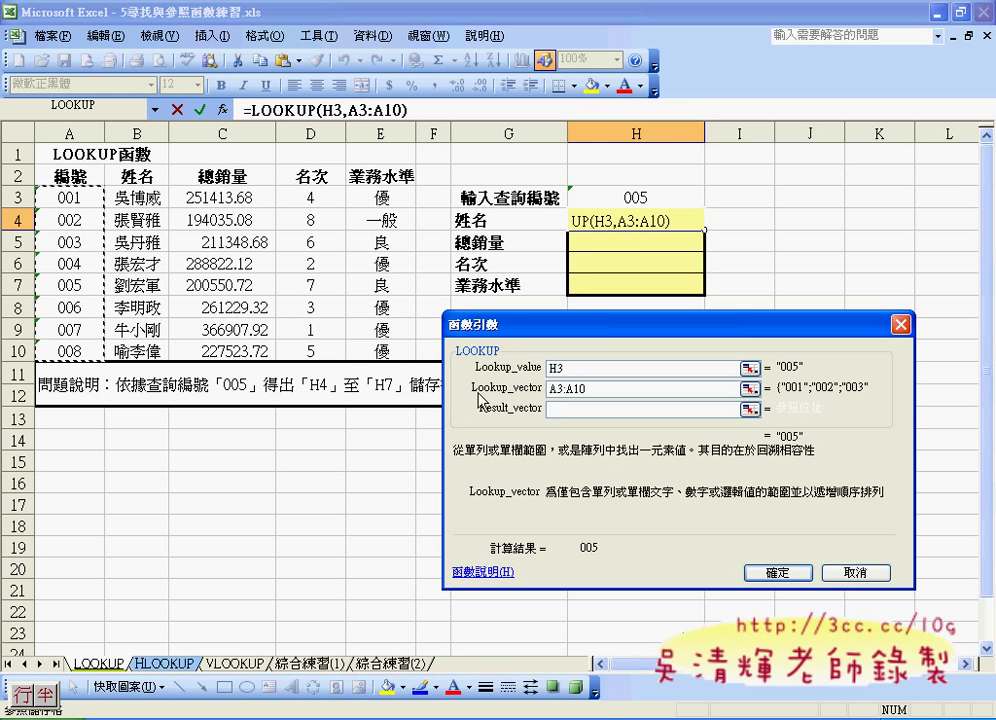
pyautogui.click(561, 409)
pyautogui.moveTo(592, 338); pyautogui.dragTo(425, 402)
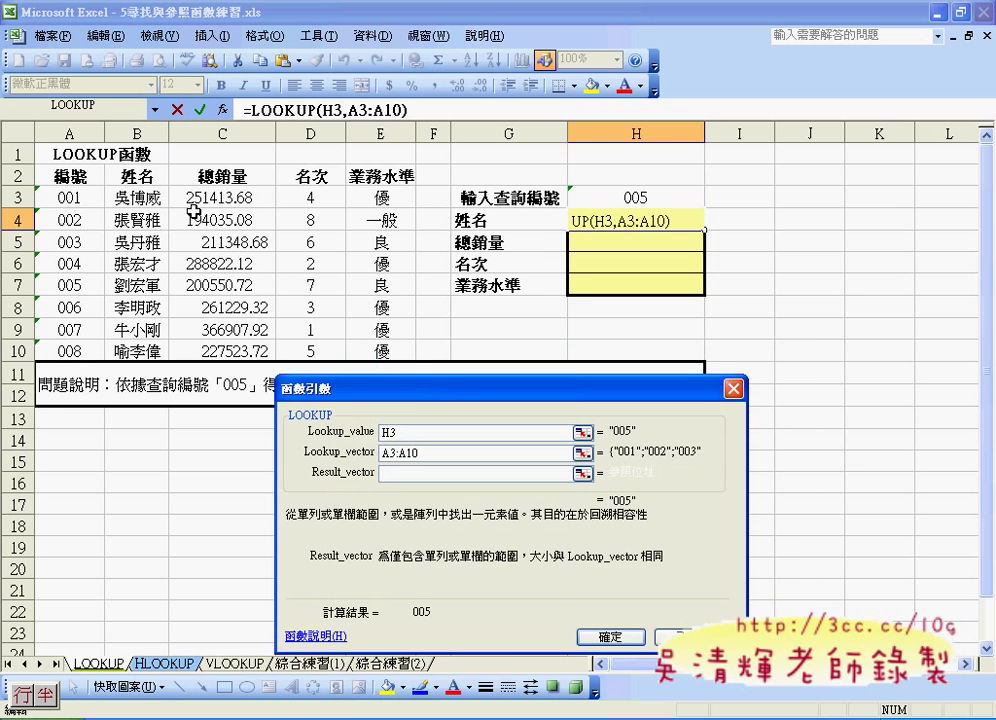
pyautogui.moveTo(136, 198); pyautogui.dragTo(136, 350)
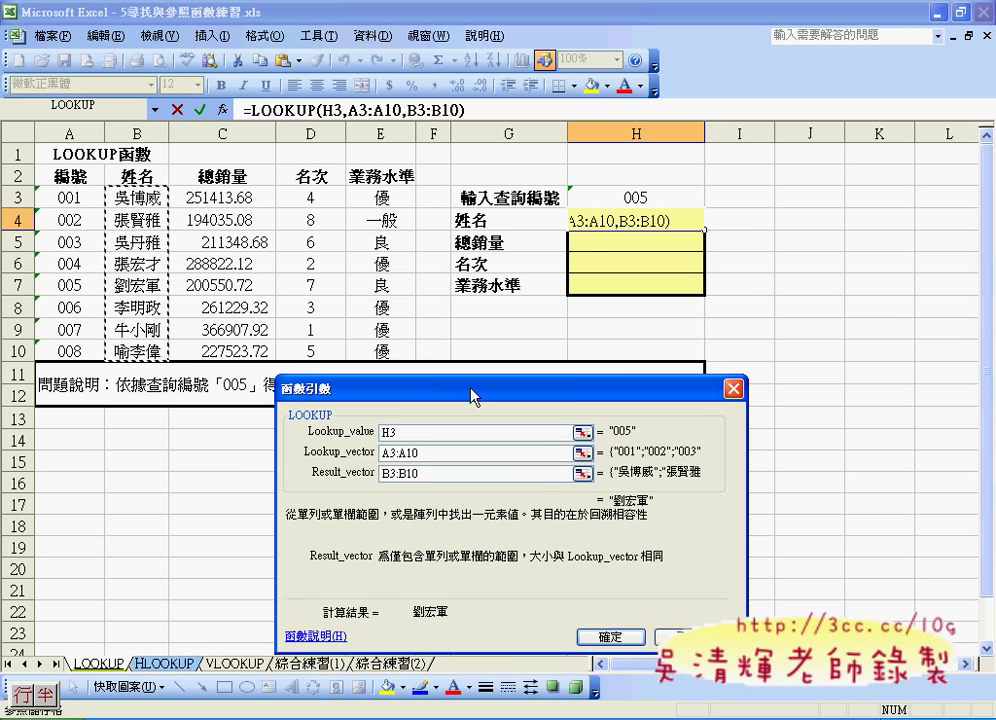
pyautogui.moveTo(444, 396); pyautogui.dragTo(445, 347)
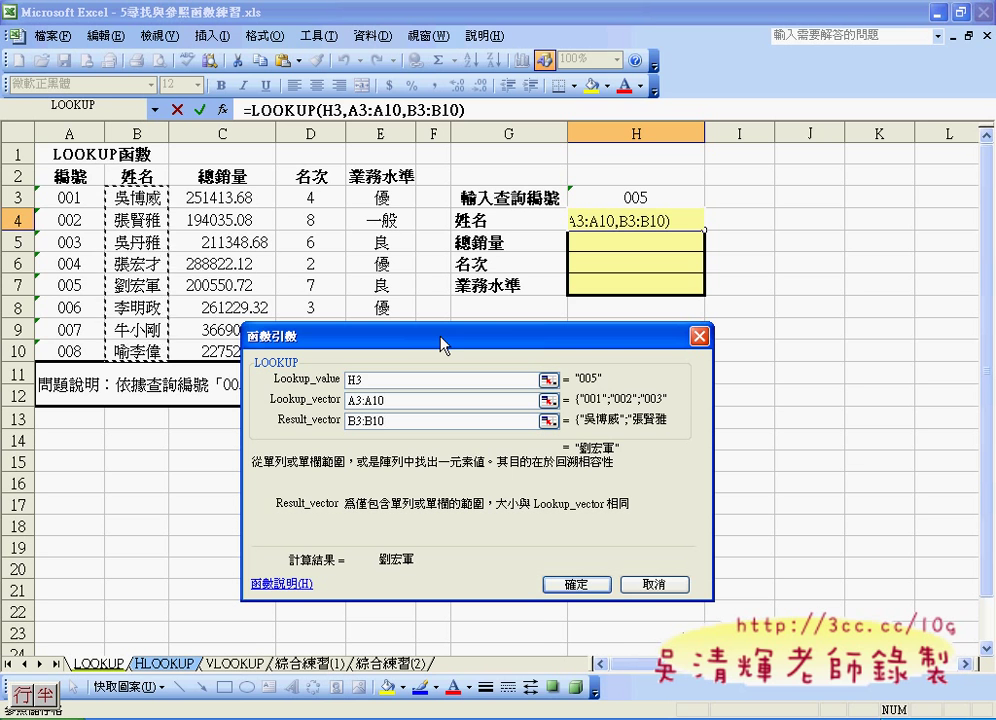
pyautogui.moveTo(592, 366)
pyautogui.mouseDown()
pyautogui.moveTo(684, 430)
pyautogui.moveTo(624, 466)
pyautogui.moveTo(652, 478)
pyautogui.mouseUp()
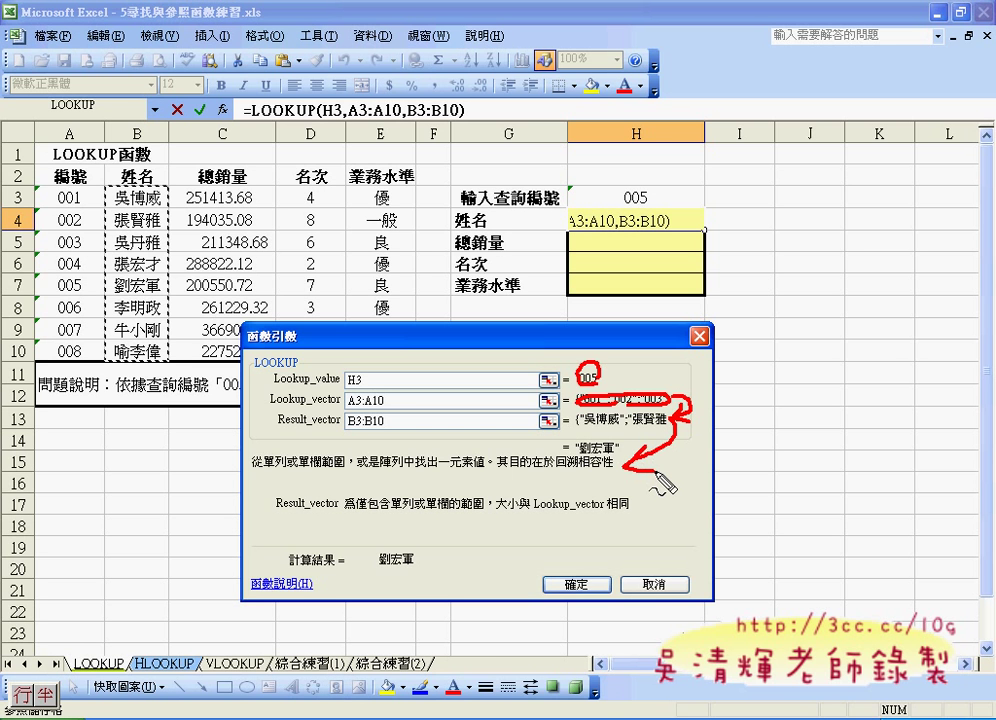
pyautogui.press('Escape')
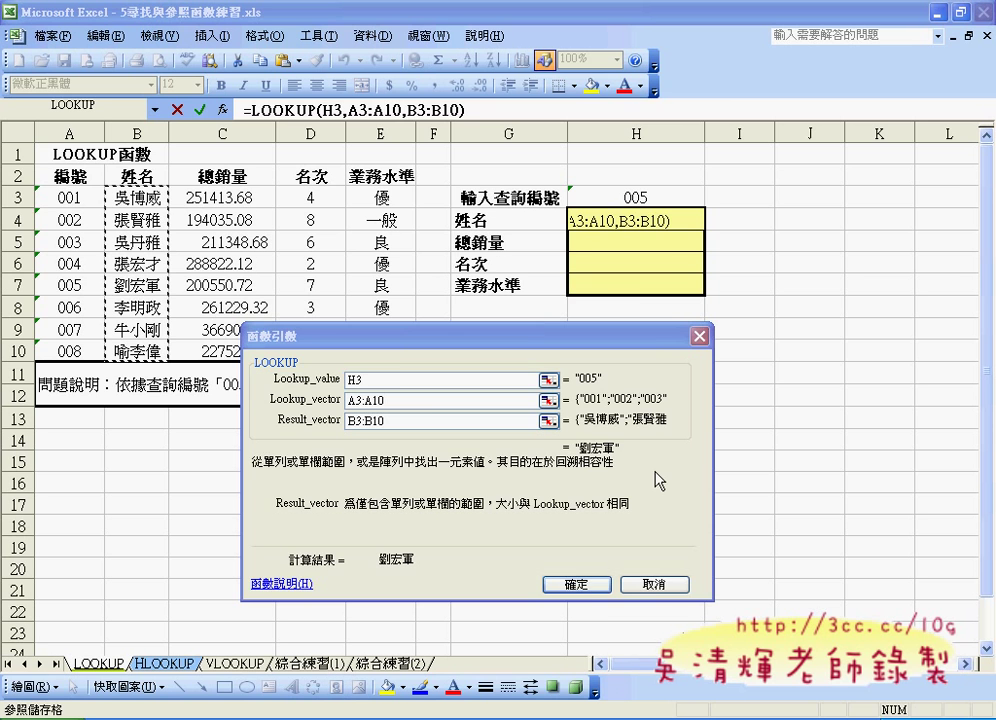
# Confirm =LOOKUP(H3,A3:A10,B3:B10) in H4 and verify it matches the name beside ID 005 in A7.
pyautogui.click(596, 583)
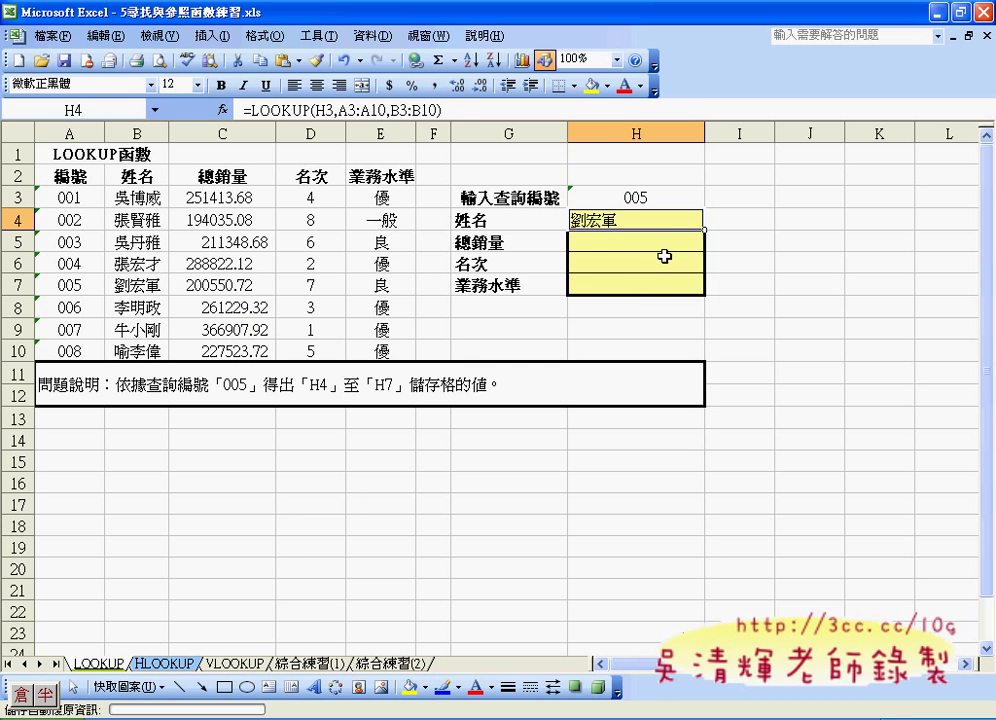
pyautogui.click(68, 284)
pyautogui.click(147, 289)
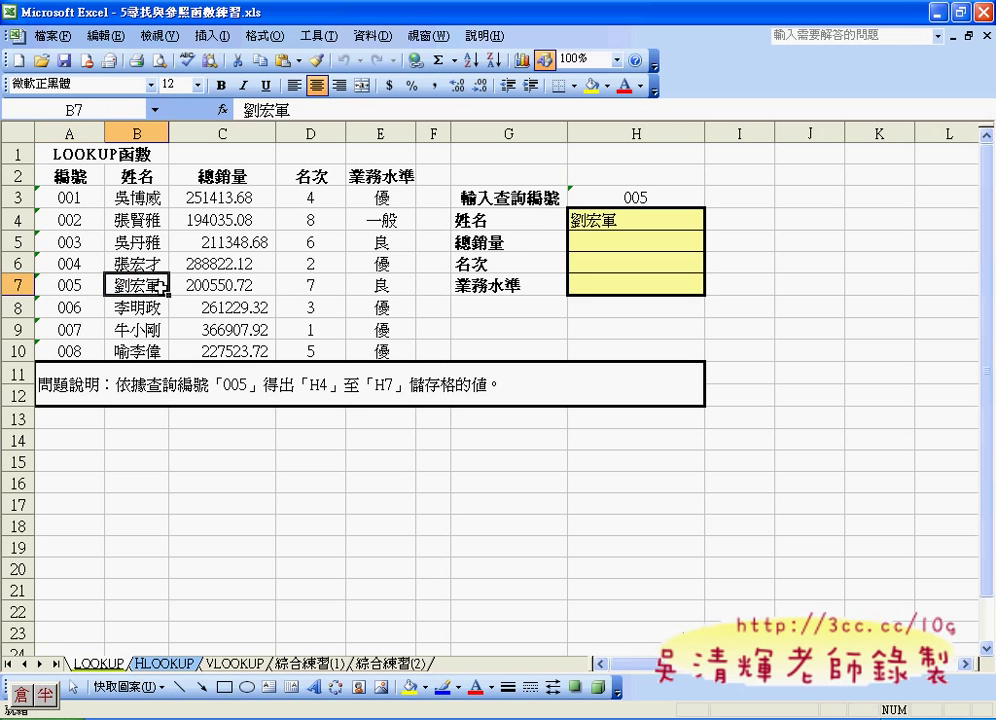
pyautogui.click(615, 240)
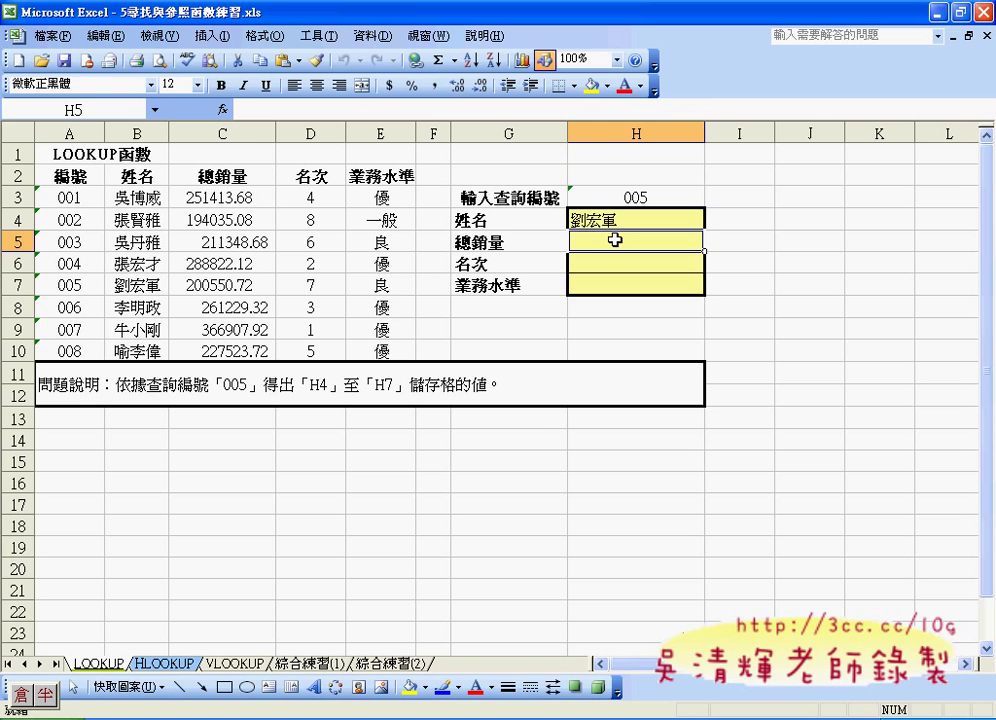
pyautogui.click(611, 217)
pyautogui.click(428, 104)
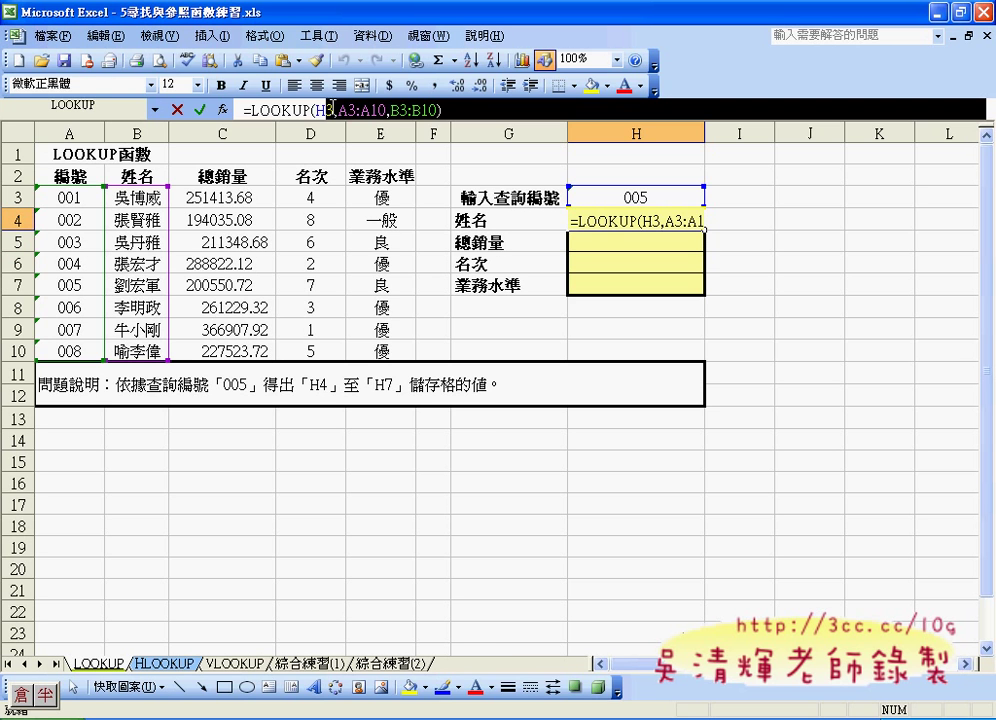
pyautogui.click(221, 109)
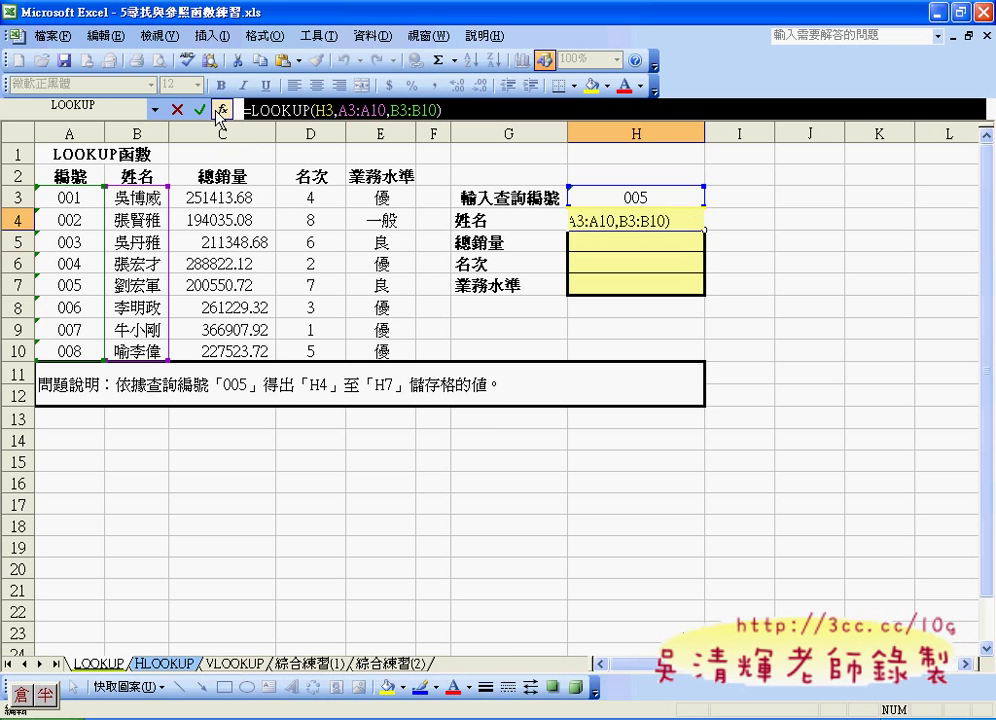
pyautogui.click(177, 109)
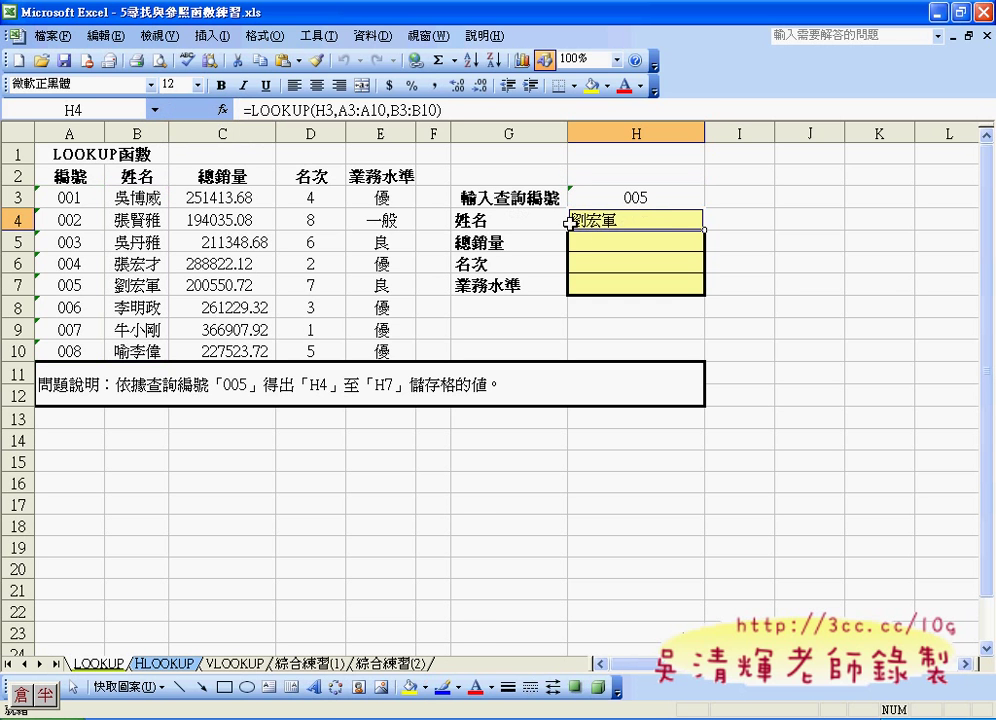
pyautogui.click(609, 243)
pyautogui.rightClick(340, 112)
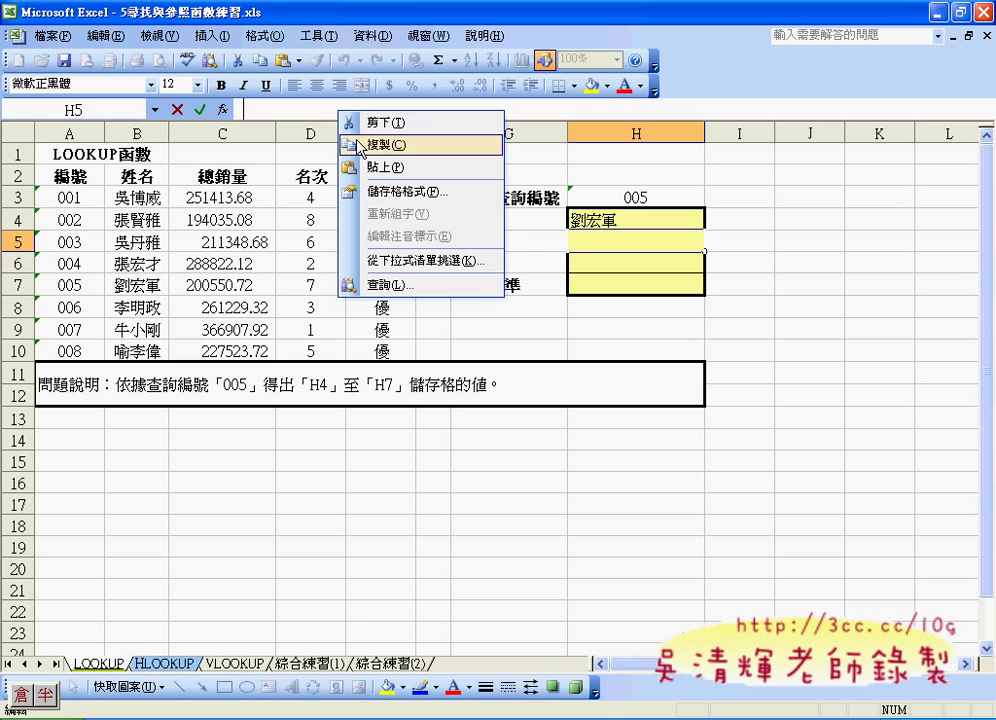
pyautogui.press('Escape')
pyautogui.press('Escape')
pyautogui.click(627, 222)
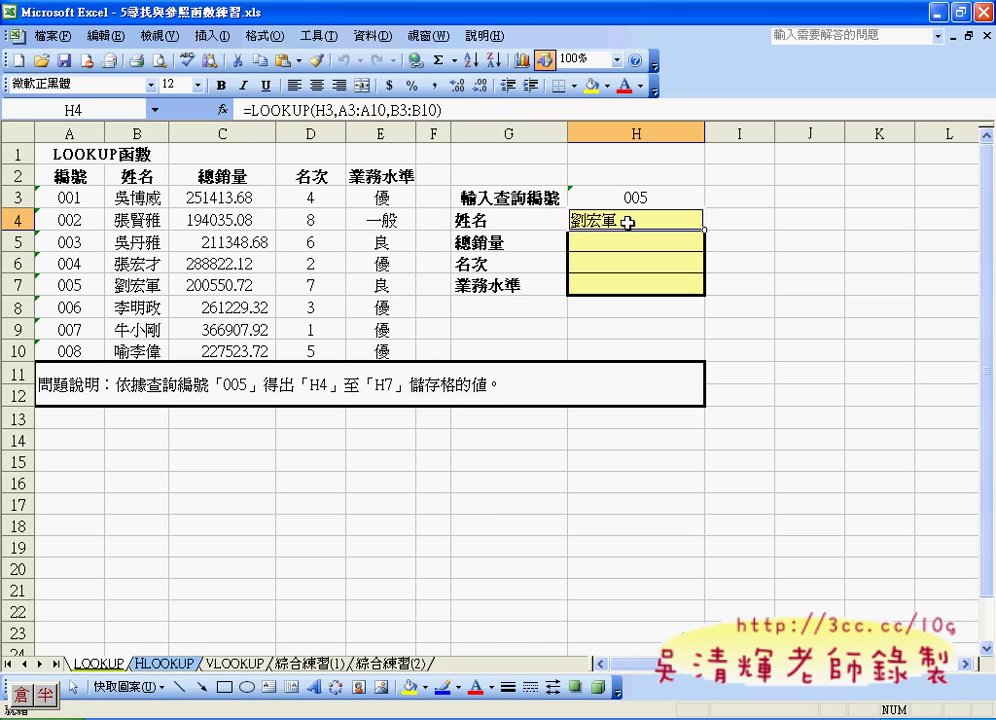
# Paste the name formula into H5 and swap the result range to C3:C10, giving 200550.72.
pyautogui.click(455, 113)
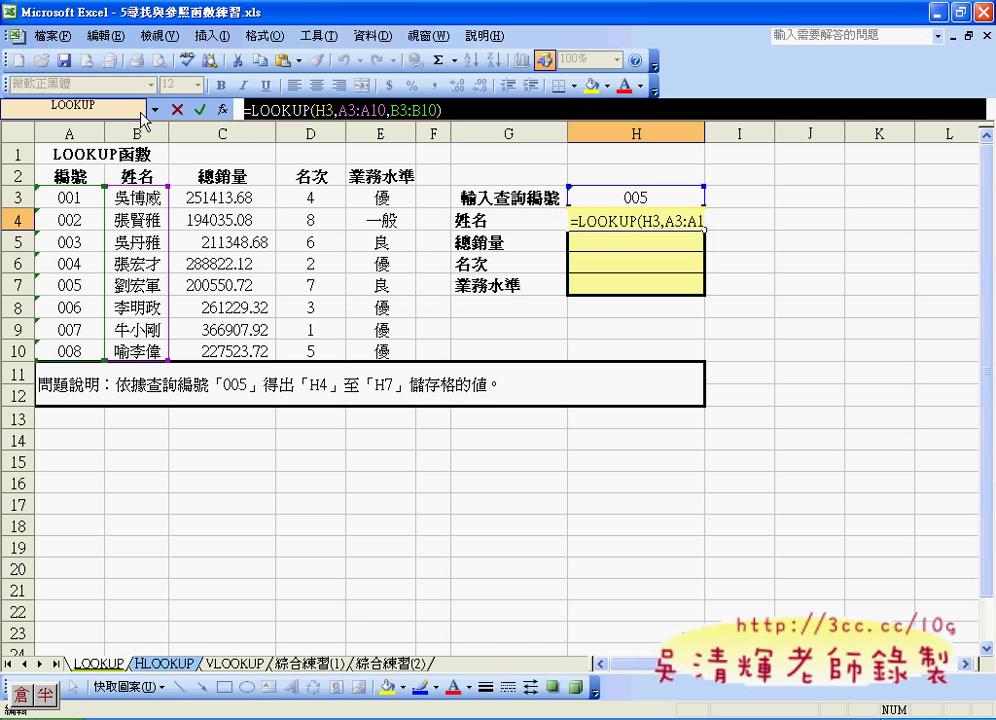
pyautogui.click(178, 109)
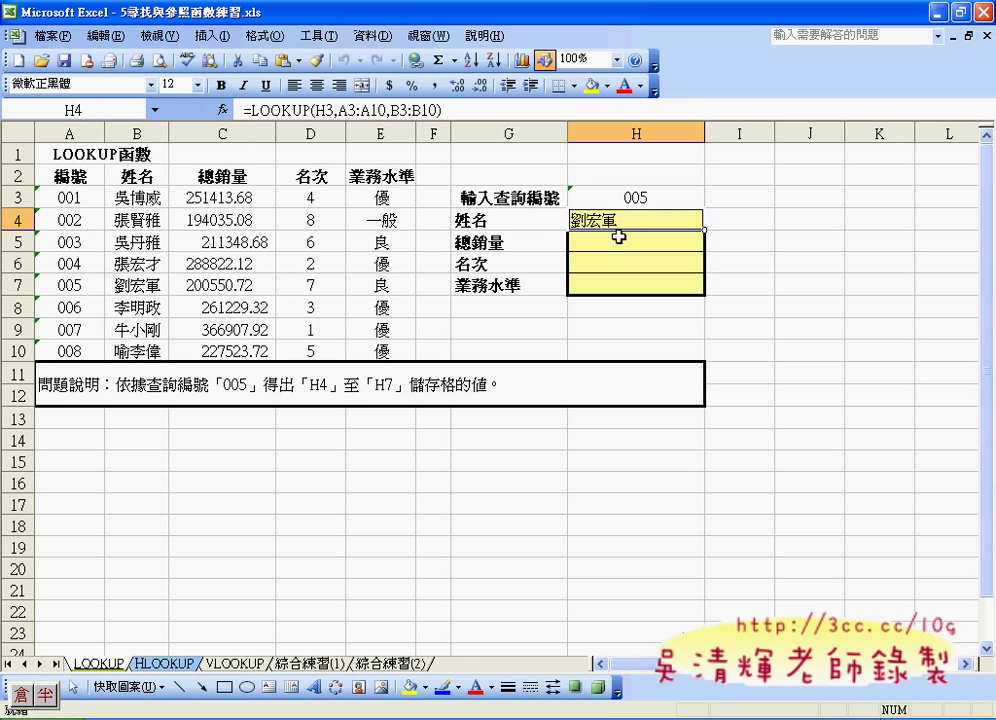
pyautogui.click(640, 241)
pyautogui.click(457, 112)
pyautogui.write('=LOOKUP(H3,A3:A10,B3:B10)')
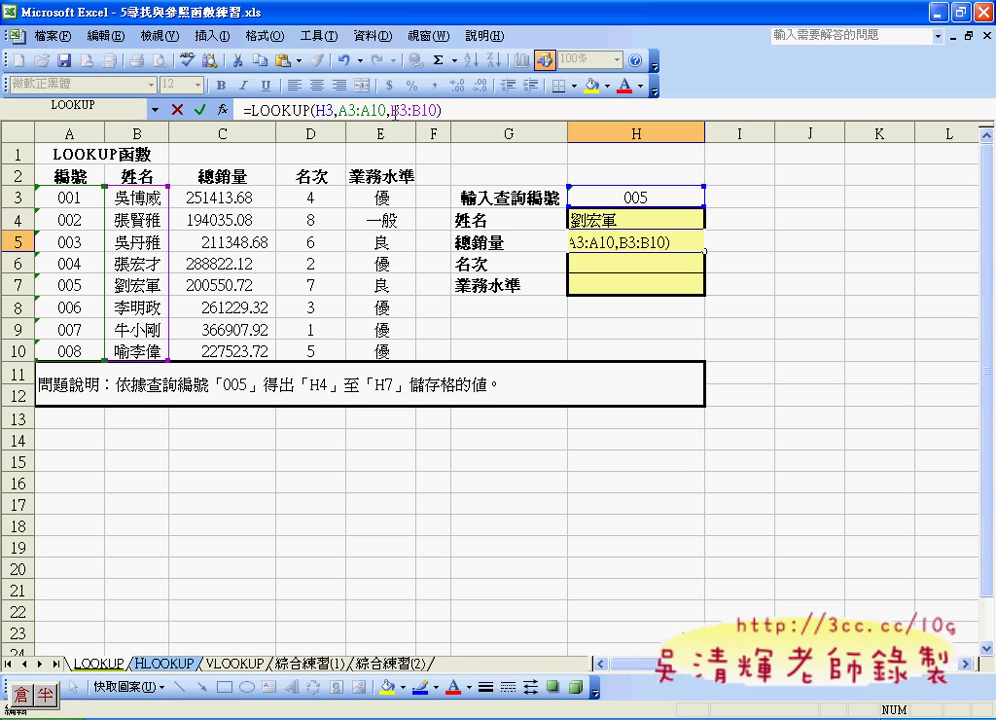
pyautogui.moveTo(392, 109); pyautogui.dragTo(438, 110)
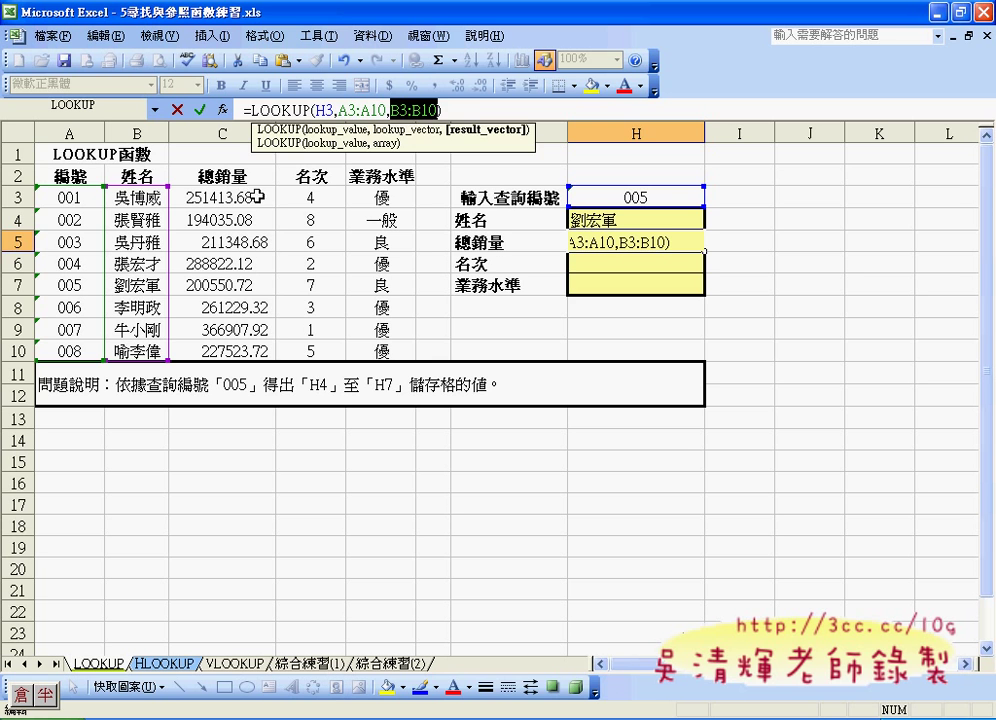
pyautogui.moveTo(245, 197); pyautogui.dragTo(255, 343)
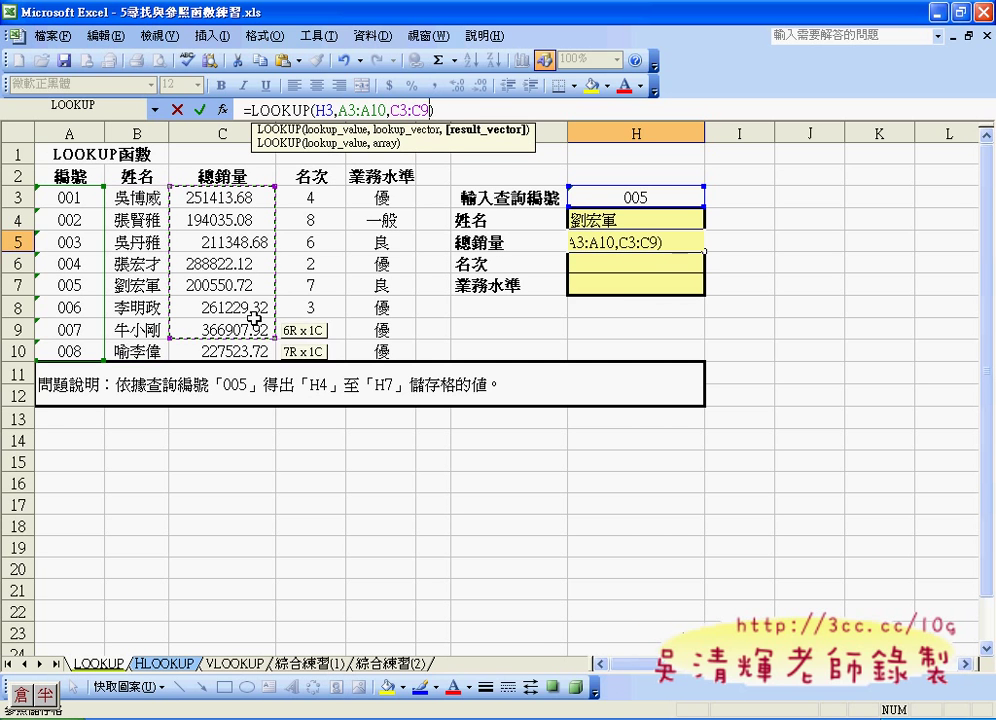
pyautogui.click(199, 109)
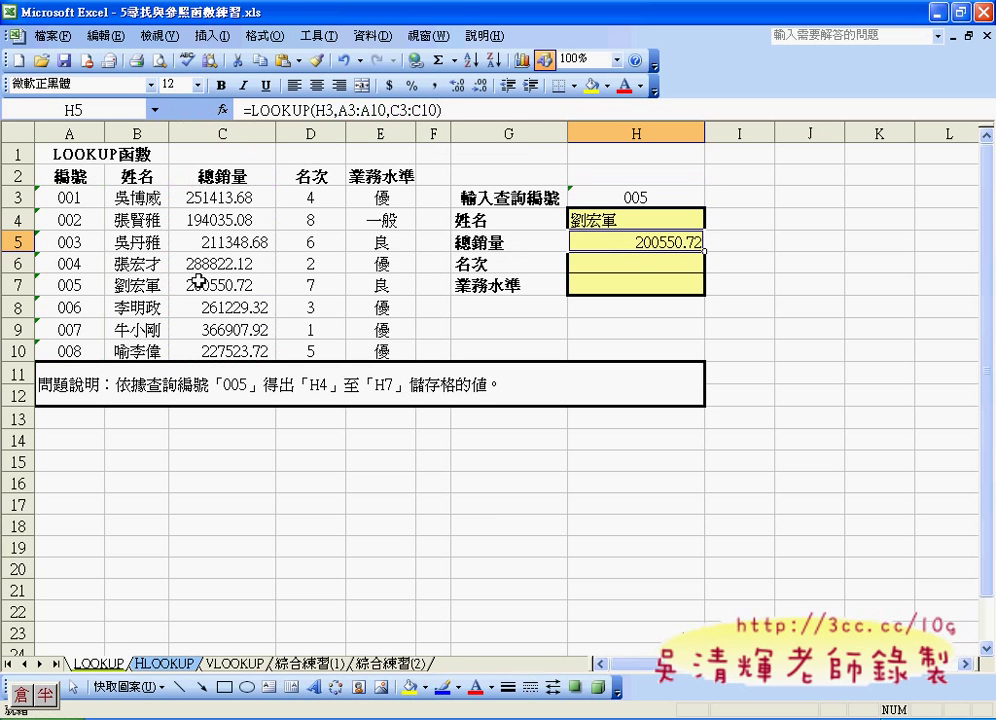
pyautogui.click(617, 259)
# Enter =LOOKUP(H3,A3:A10,D3:D10) in H6 from the pasted formula, showing rank 7.
pyautogui.click(296, 104)
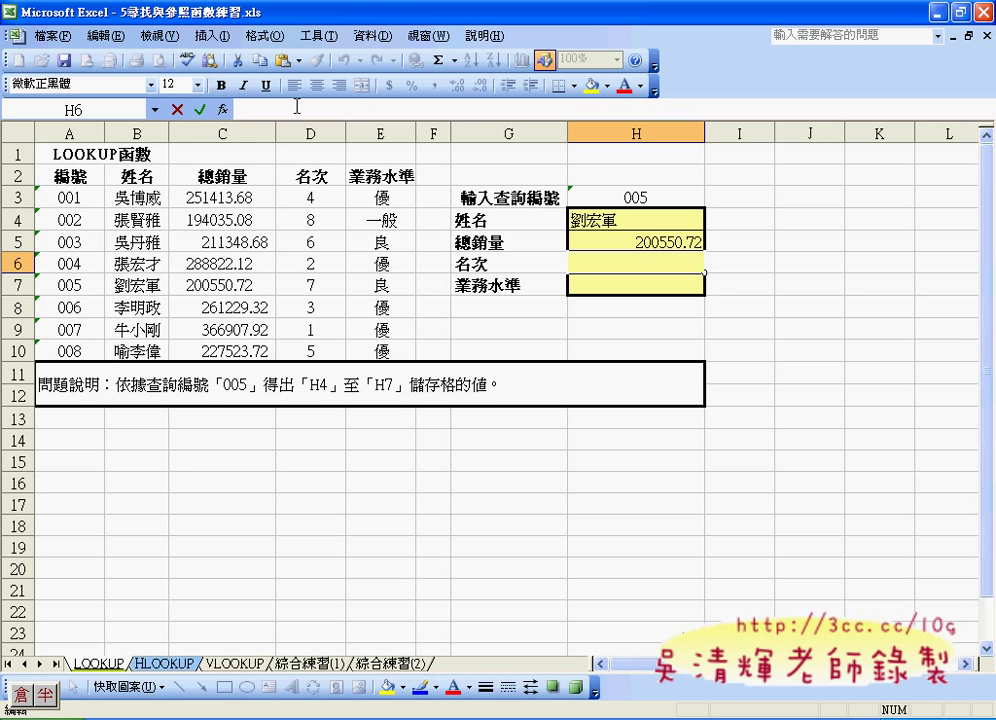
pyautogui.hotkey('ctrl', 'v')
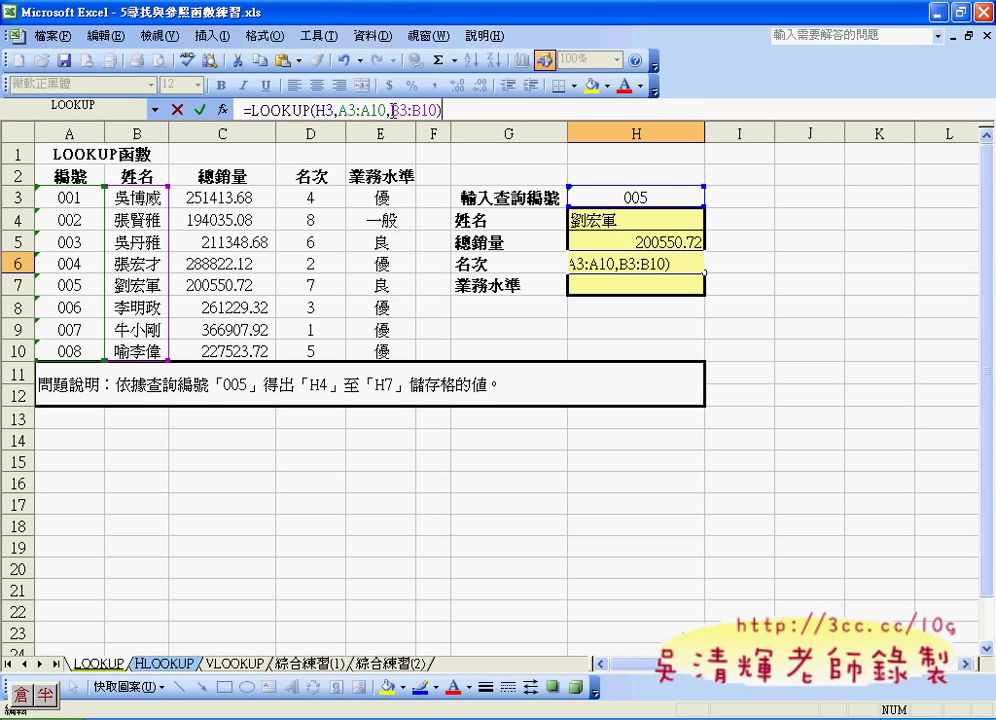
pyautogui.moveTo(392, 110); pyautogui.dragTo(431, 110)
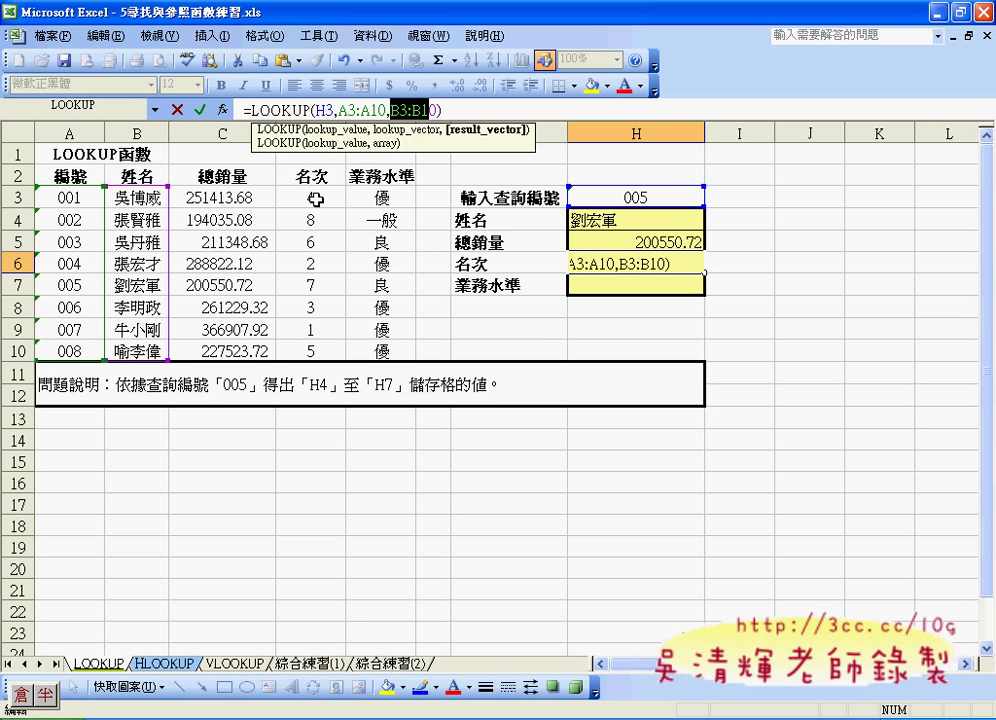
pyautogui.moveTo(316, 200); pyautogui.dragTo(313, 347)
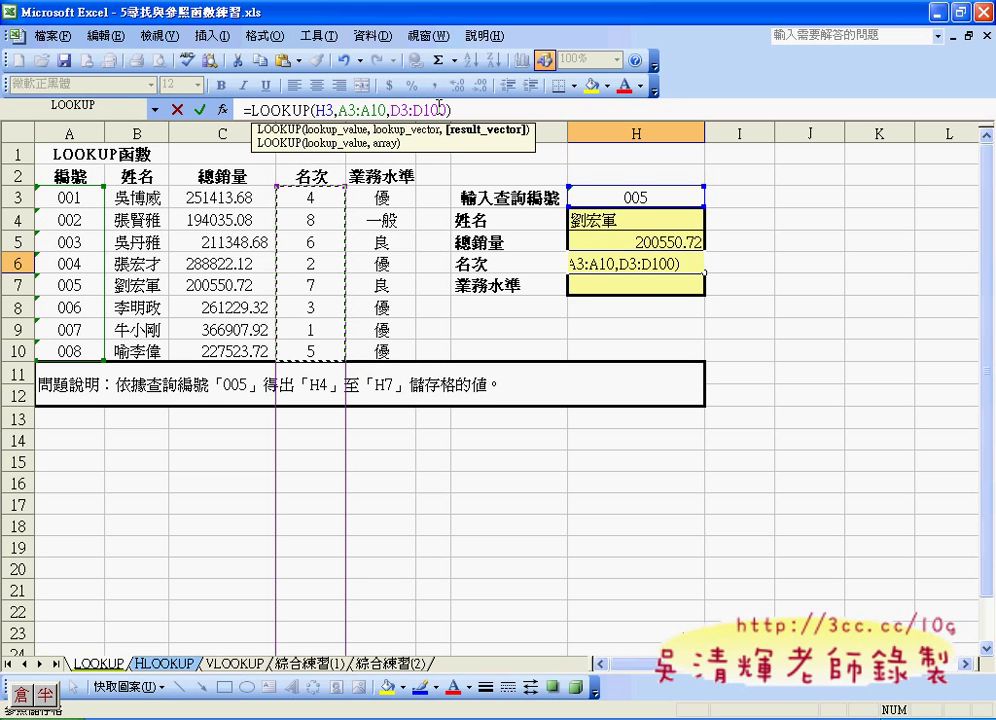
pyautogui.moveTo(448, 110); pyautogui.dragTo(440, 110)
pyautogui.press('BackSpace')
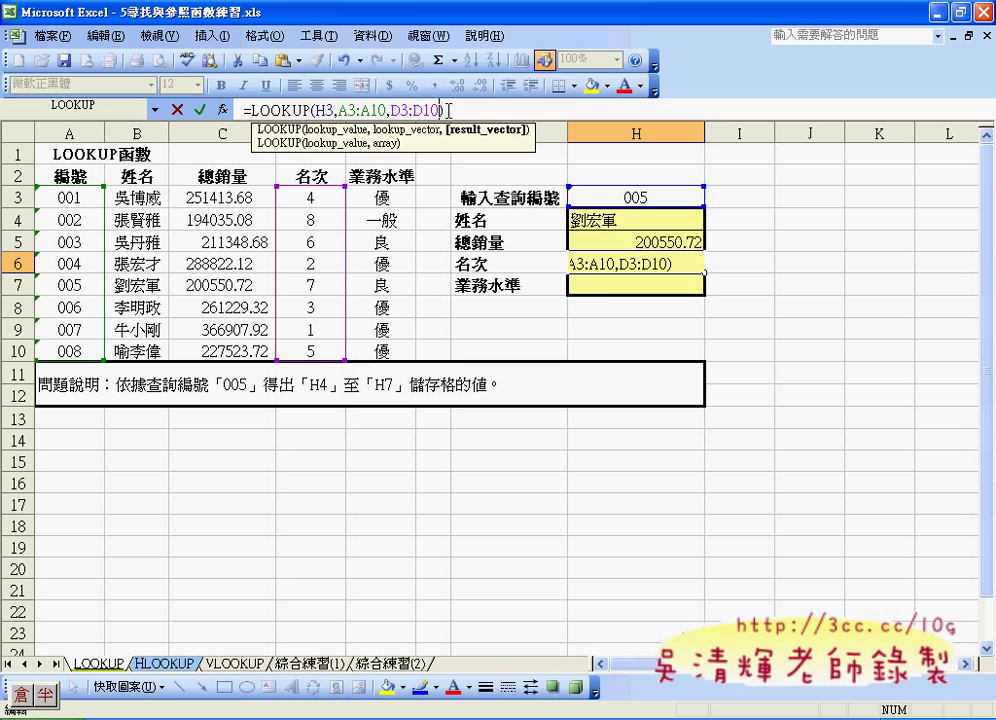
pyautogui.click(199, 109)
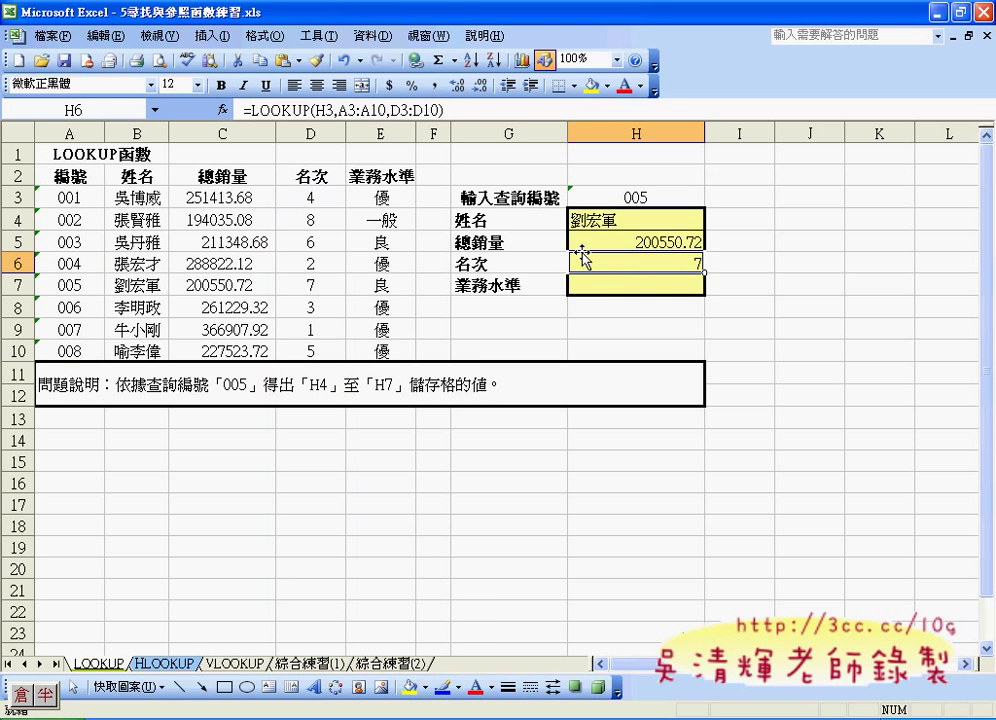
pyautogui.click(622, 283)
# Enter =LOOKUP(H3,A3:A10,E3:E10) in H7 from the pasted formula, showing level 良.
pyautogui.click(383, 198)
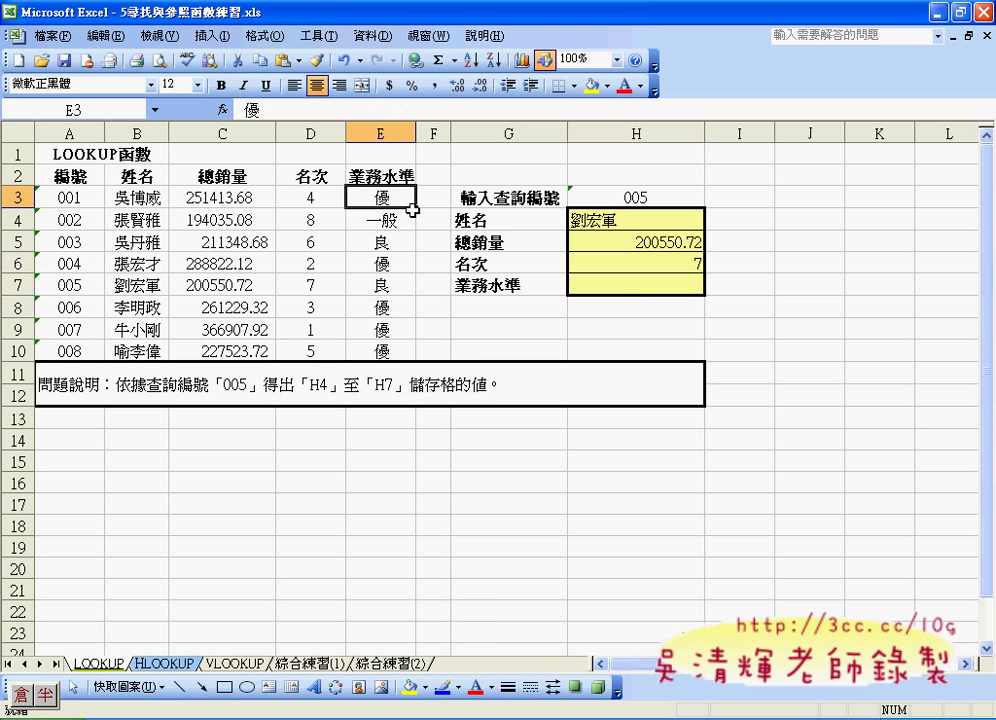
pyautogui.click(638, 285)
pyautogui.click(325, 107)
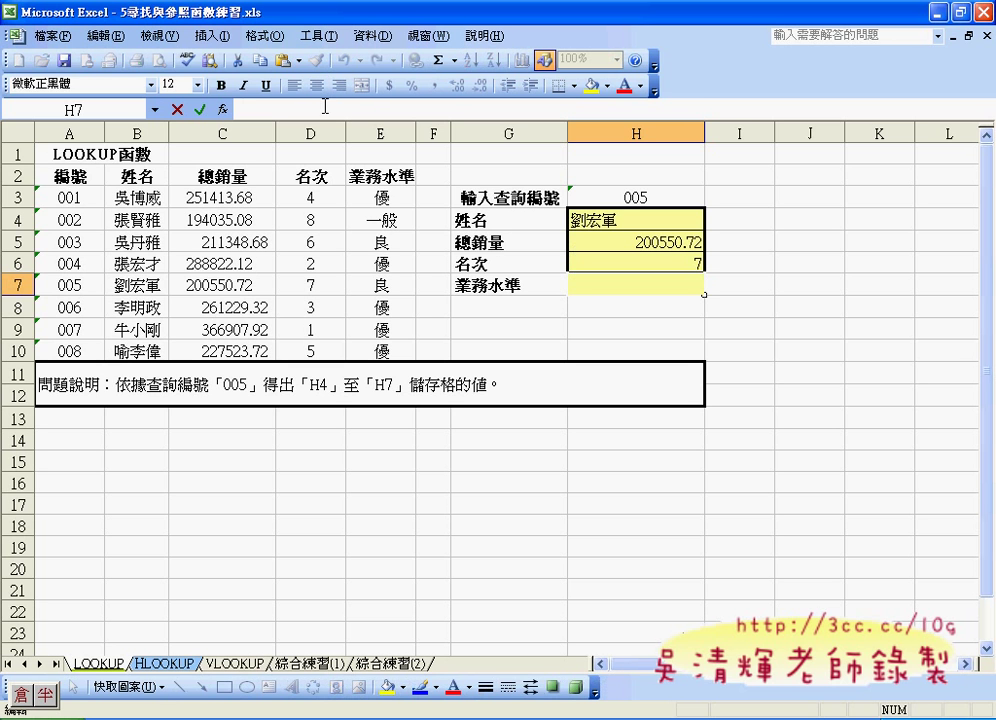
pyautogui.hotkey('ctrl', 'v')
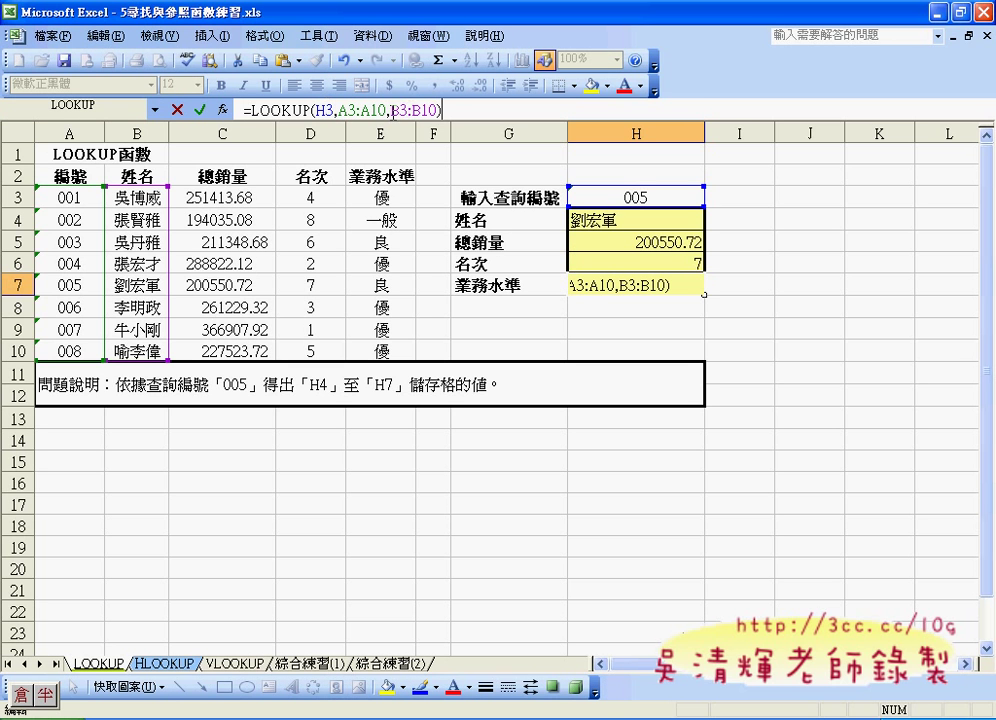
pyautogui.moveTo(391, 110); pyautogui.dragTo(429, 110)
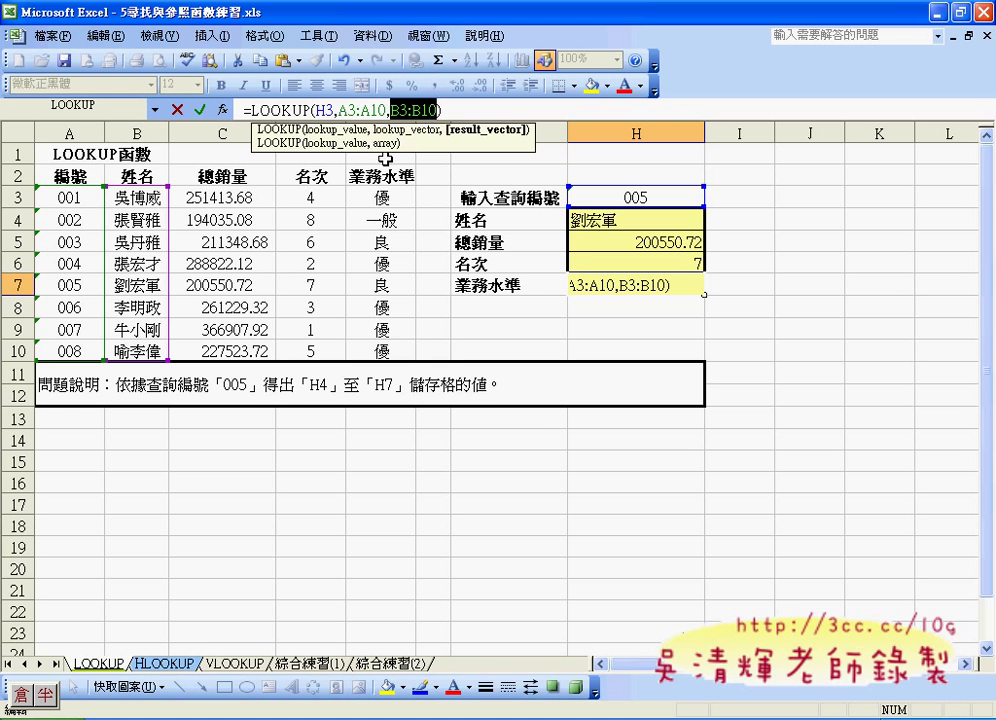
pyautogui.moveTo(380, 196); pyautogui.dragTo(397, 349)
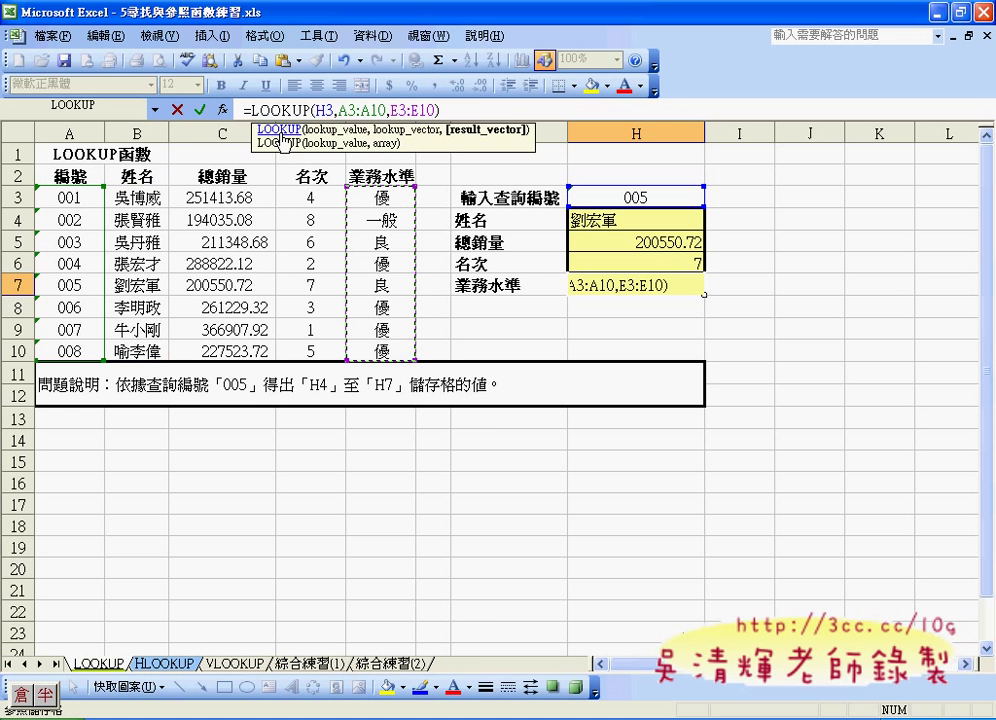
pyautogui.click(199, 109)
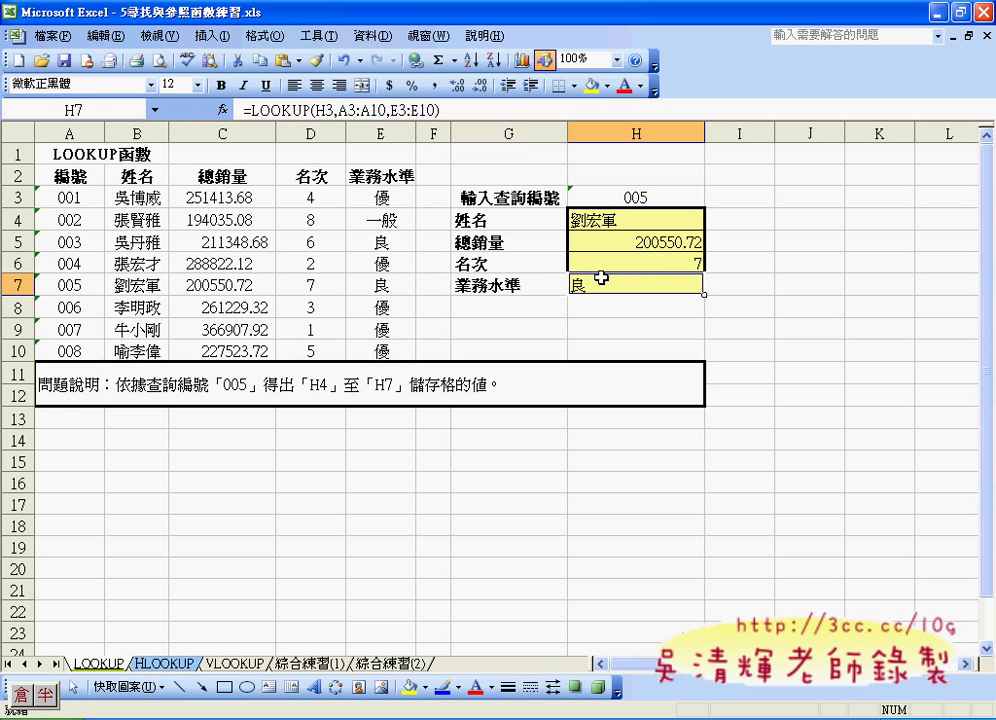
pyautogui.click(640, 197)
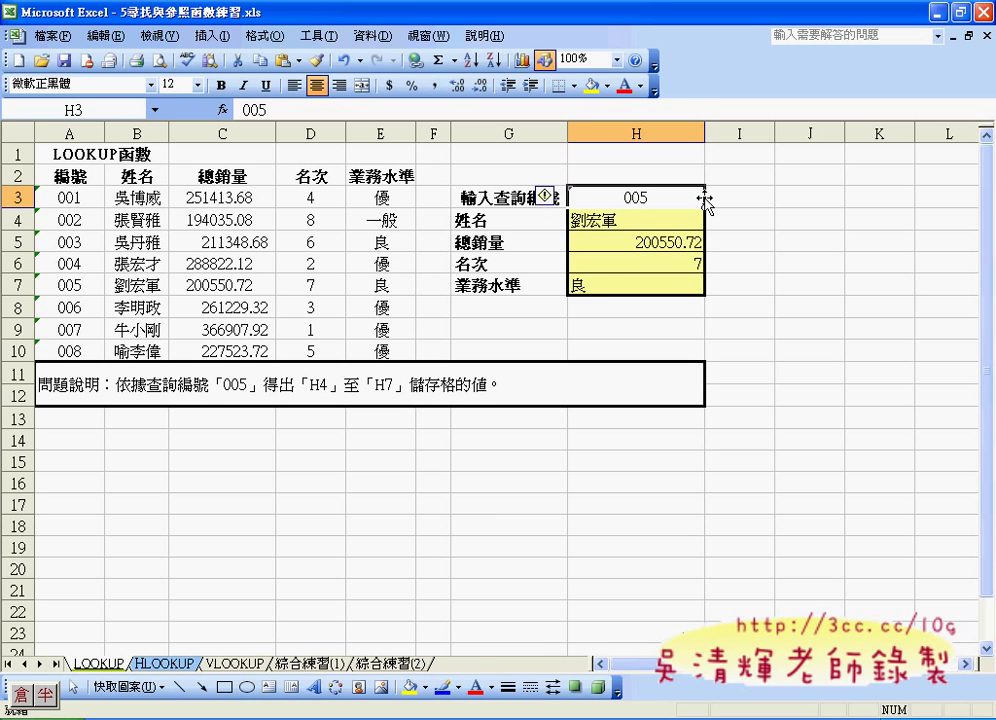
# Enter IDs 004 and then 003 in H3 and check that H4:H7 update.
pyautogui.write('004')
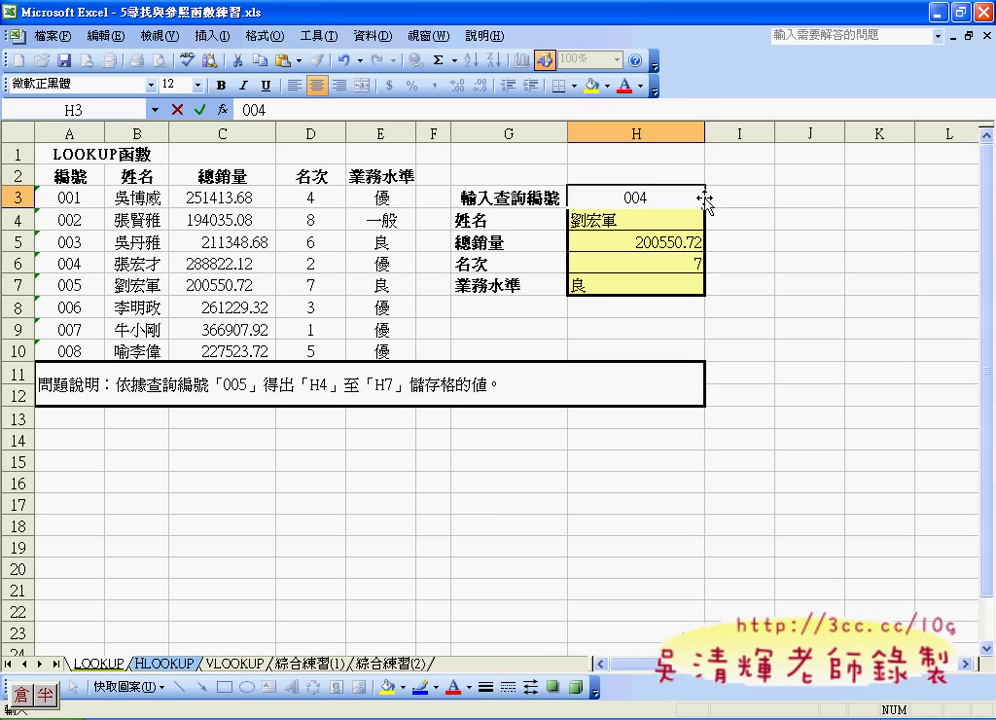
pyautogui.press('Return')
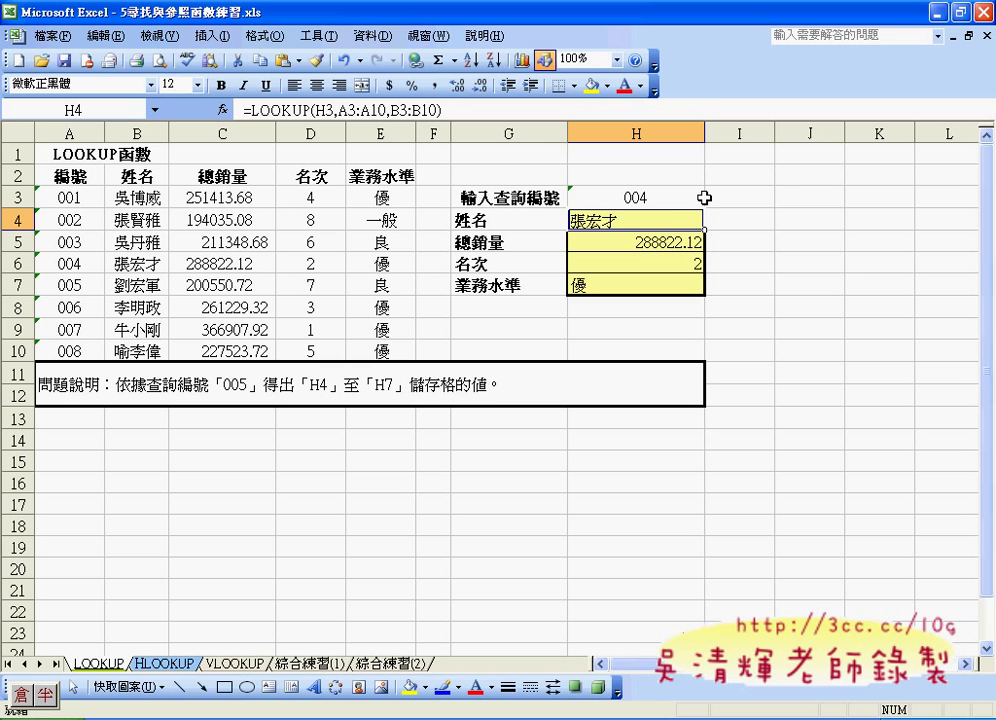
pyautogui.click(692, 195)
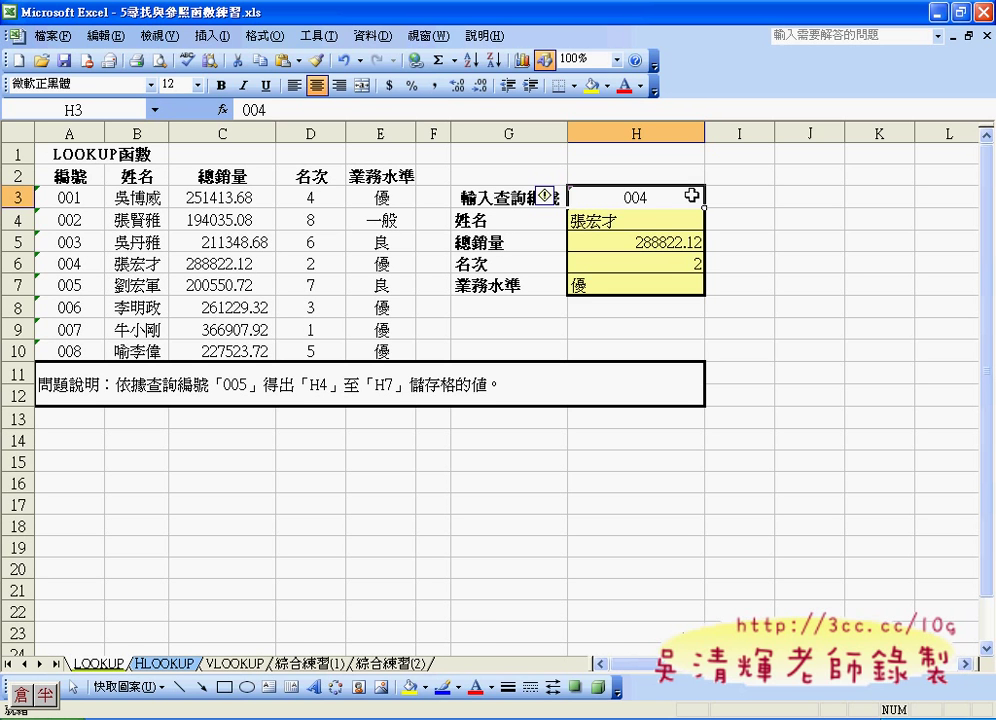
pyautogui.write('003')
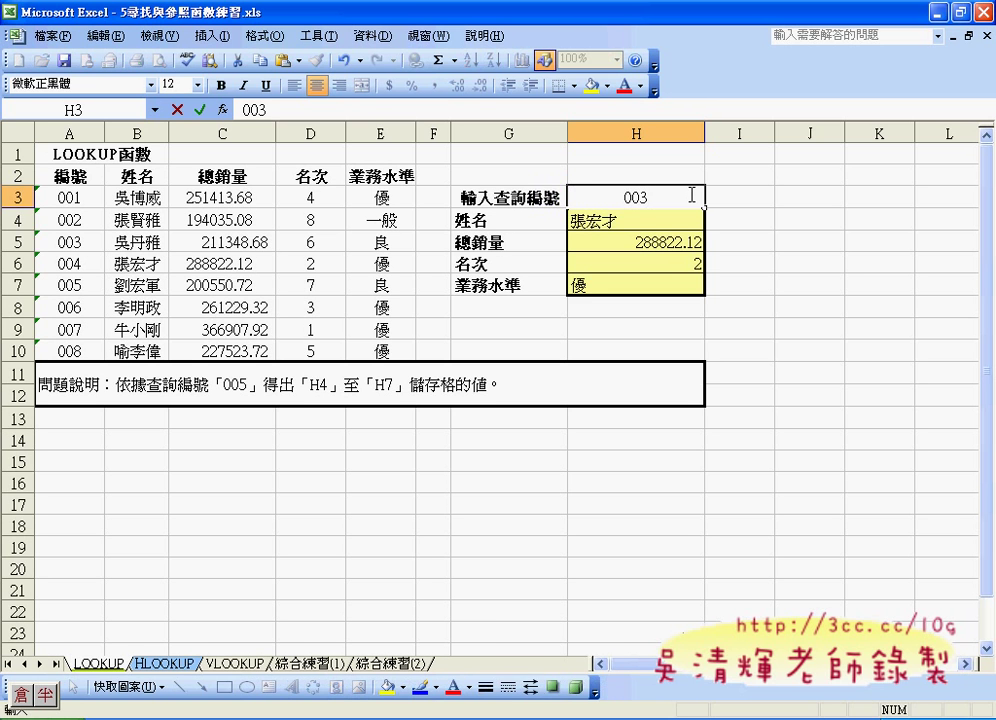
pyautogui.press('Return')
# Try ID 001, then the missing ID 009, which returns ID 008's values: 227523.72, rank 5, 優.
pyautogui.click(692, 195)
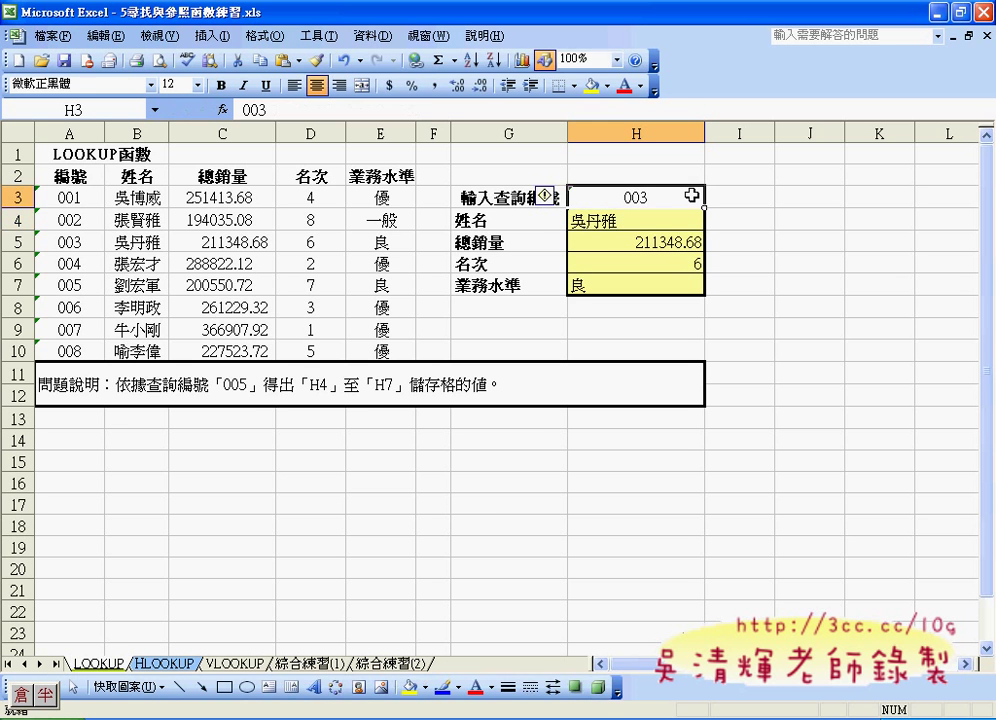
pyautogui.write('001')
pyautogui.press('Return')
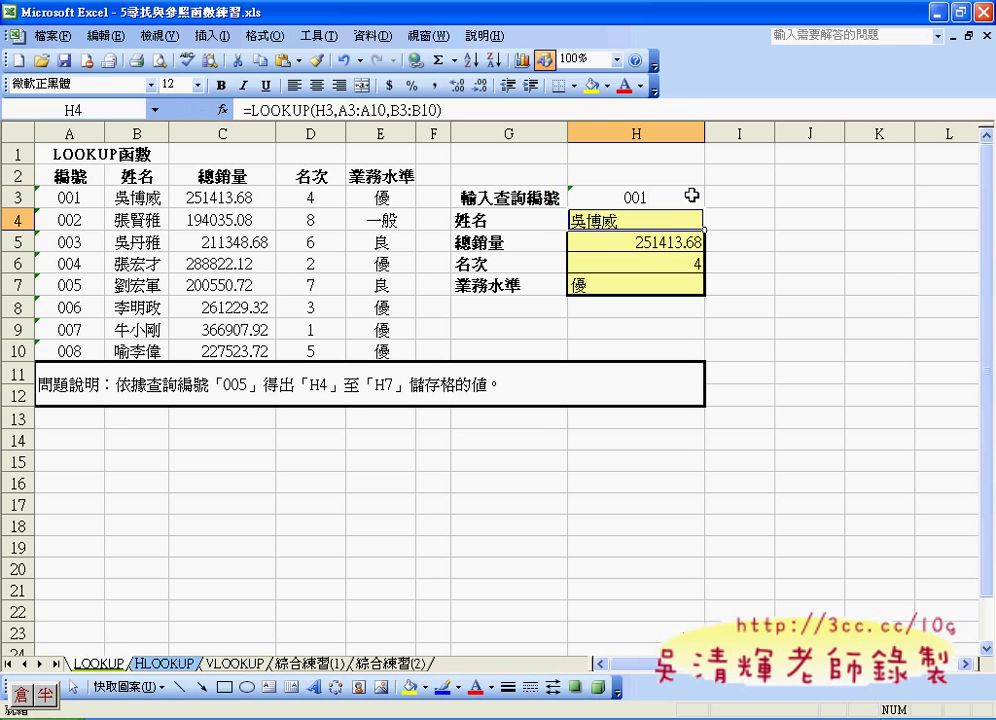
pyautogui.click(682, 198)
pyautogui.write('009')
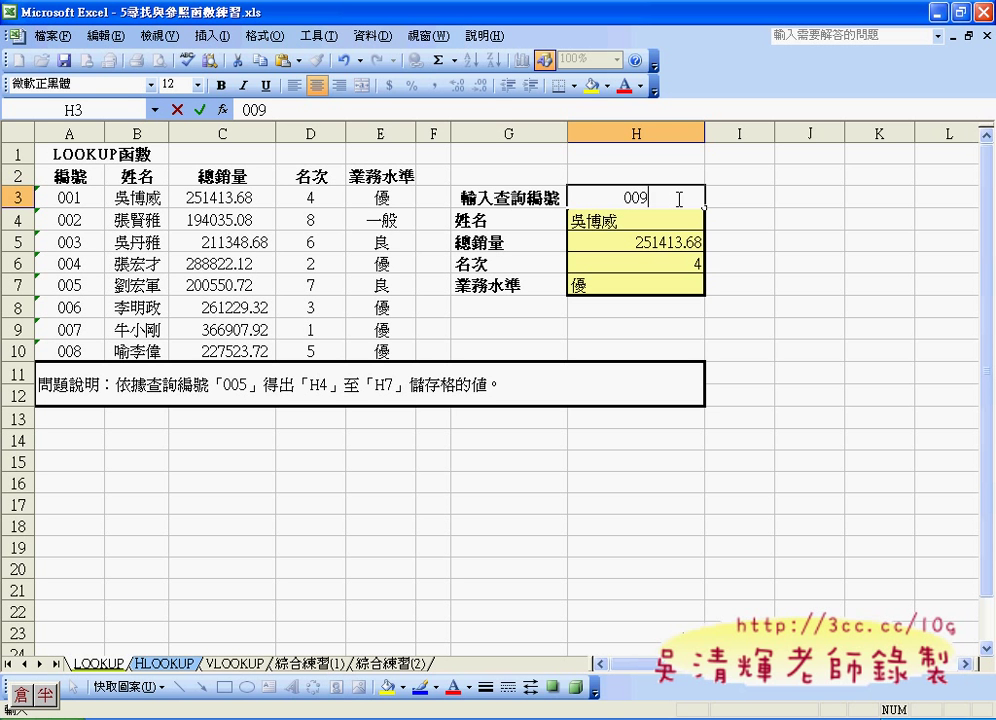
pyautogui.press('Return')
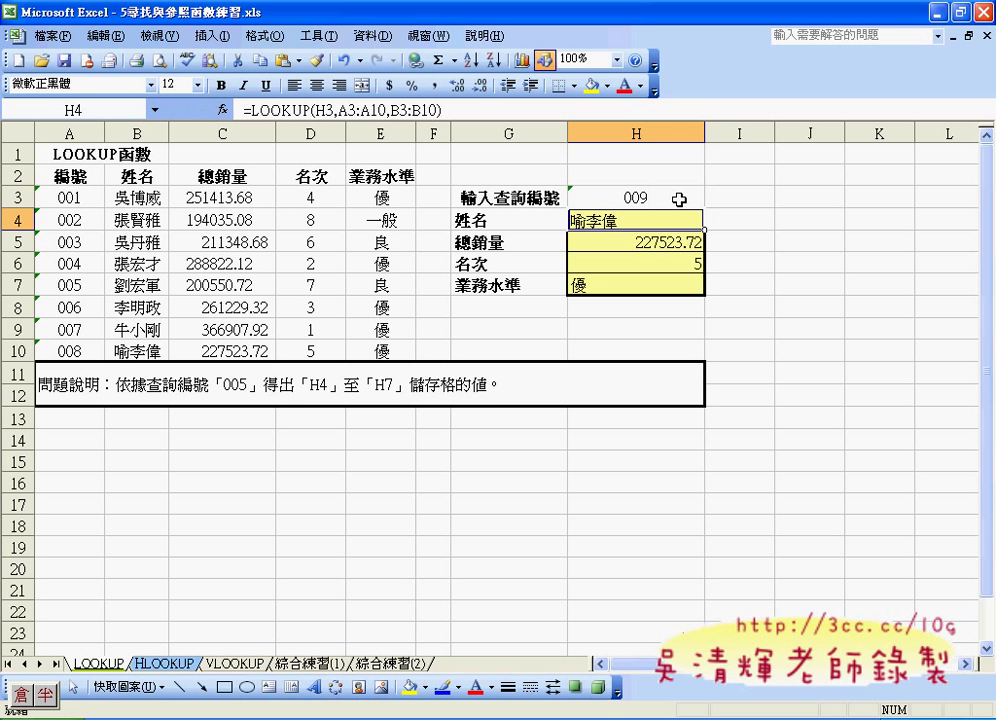